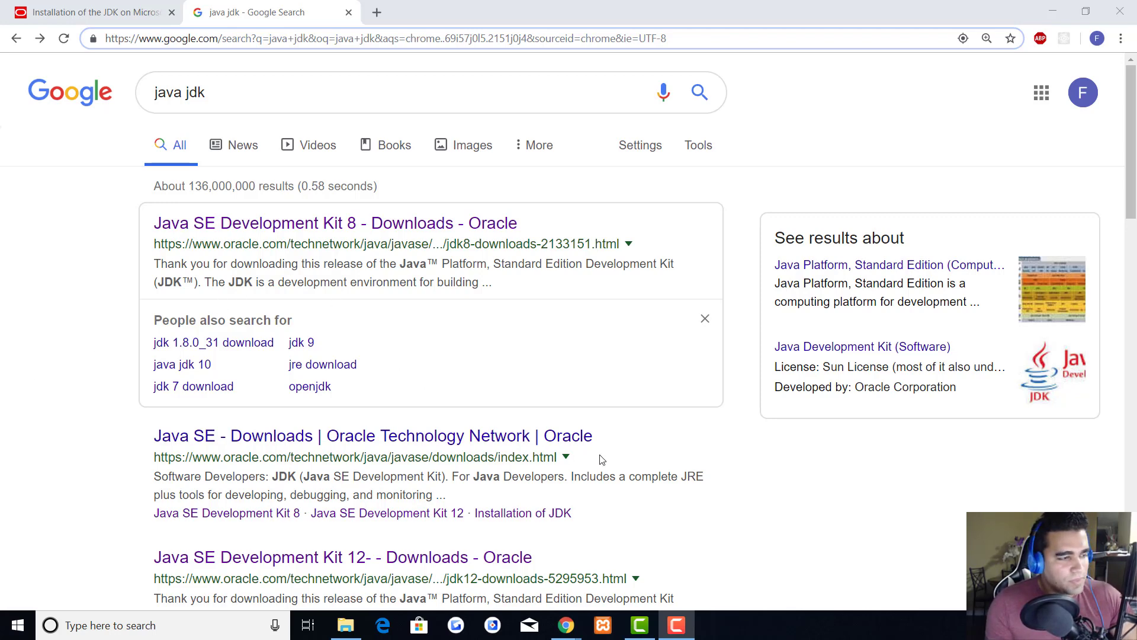
- Open Oracle's Java SE Development Kit 12 Downloads page from the search results for java jdk
click(281, 89)
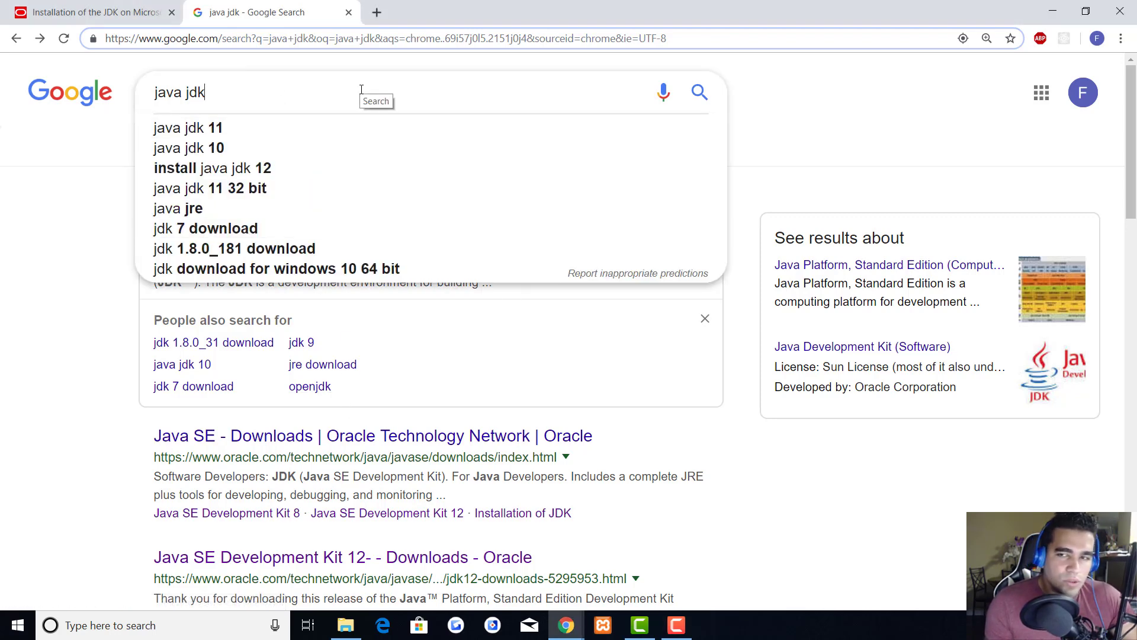
click(96, 302)
scroll(203, 414, down, 3)
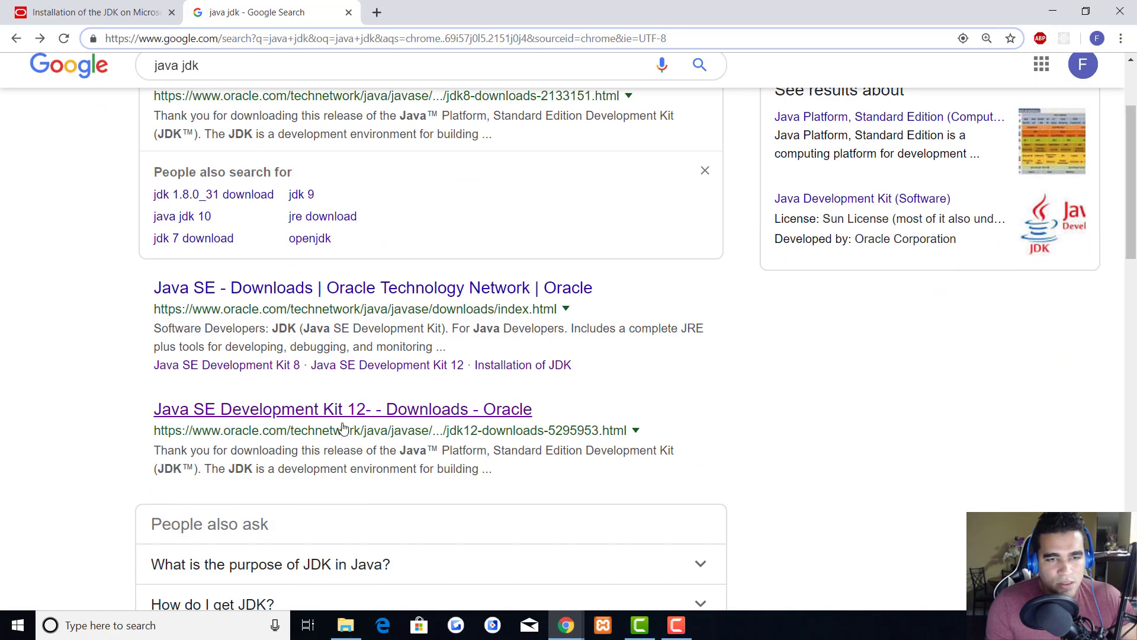
scroll(345, 420, up, 1)
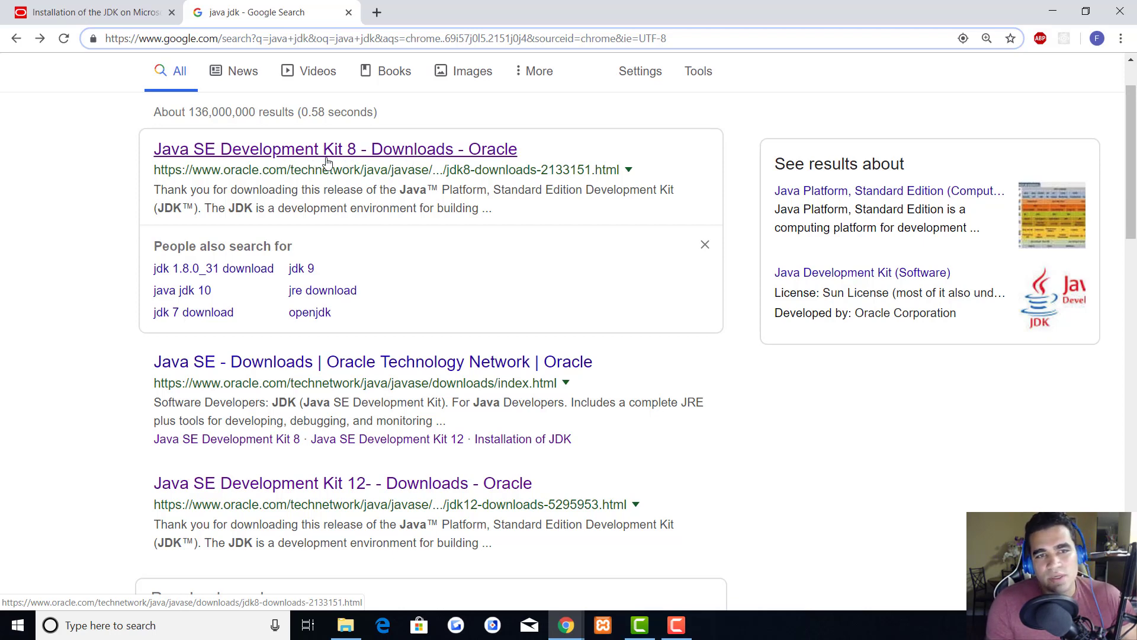
click(357, 491)
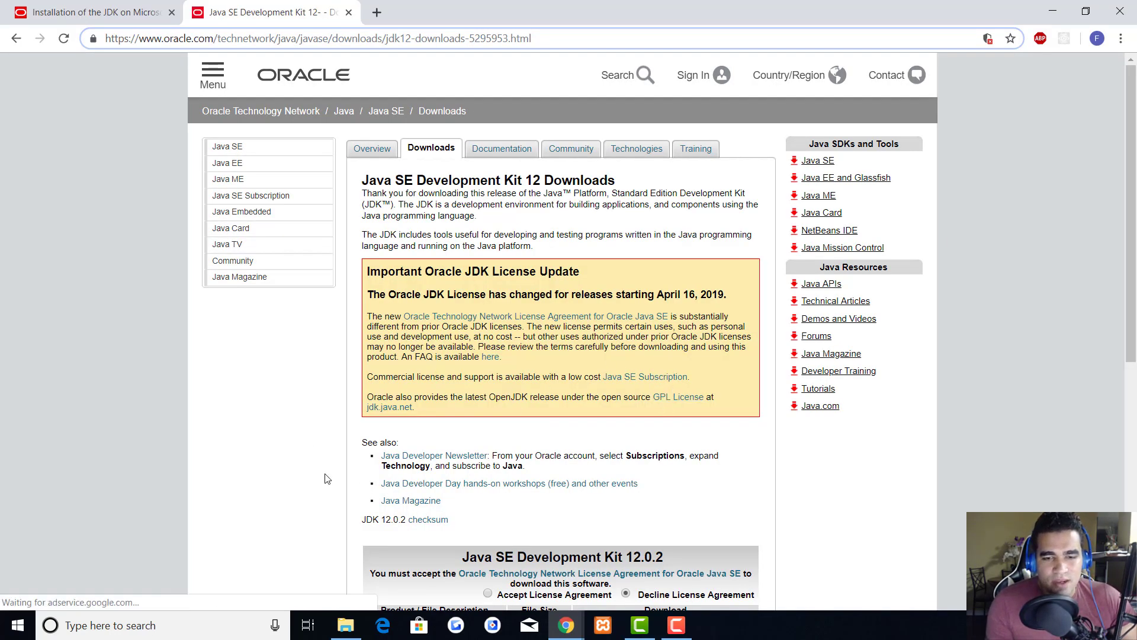
- Accept the Oracle license agreement for Java SE Development Kit 12.0.2 and return to its list of downloads
scroll(531, 411, down, 4)
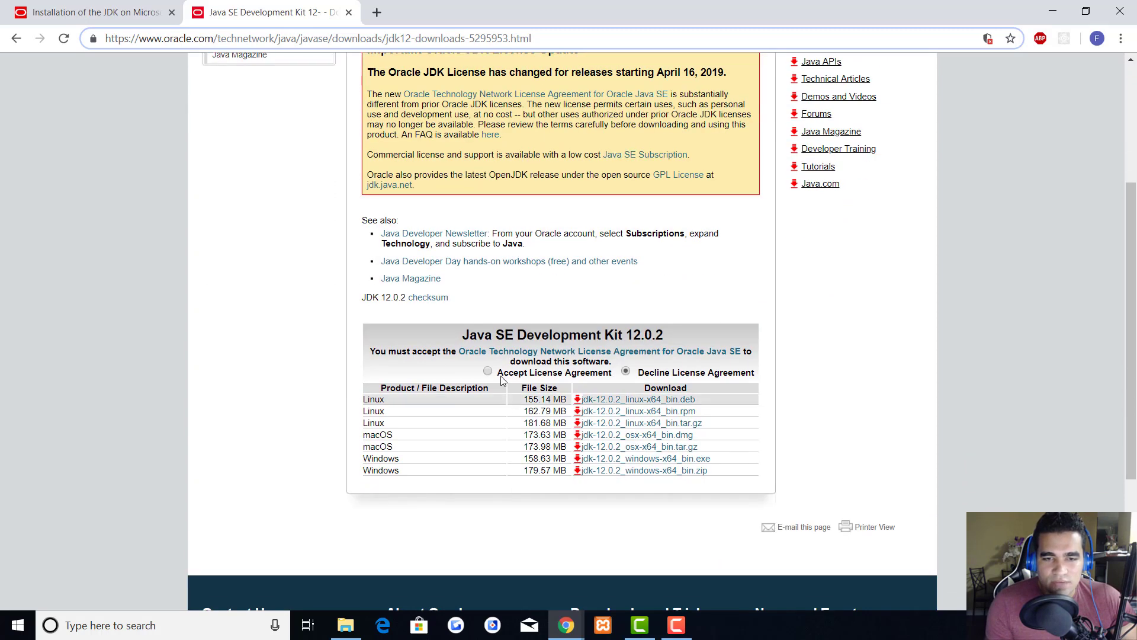
click(488, 371)
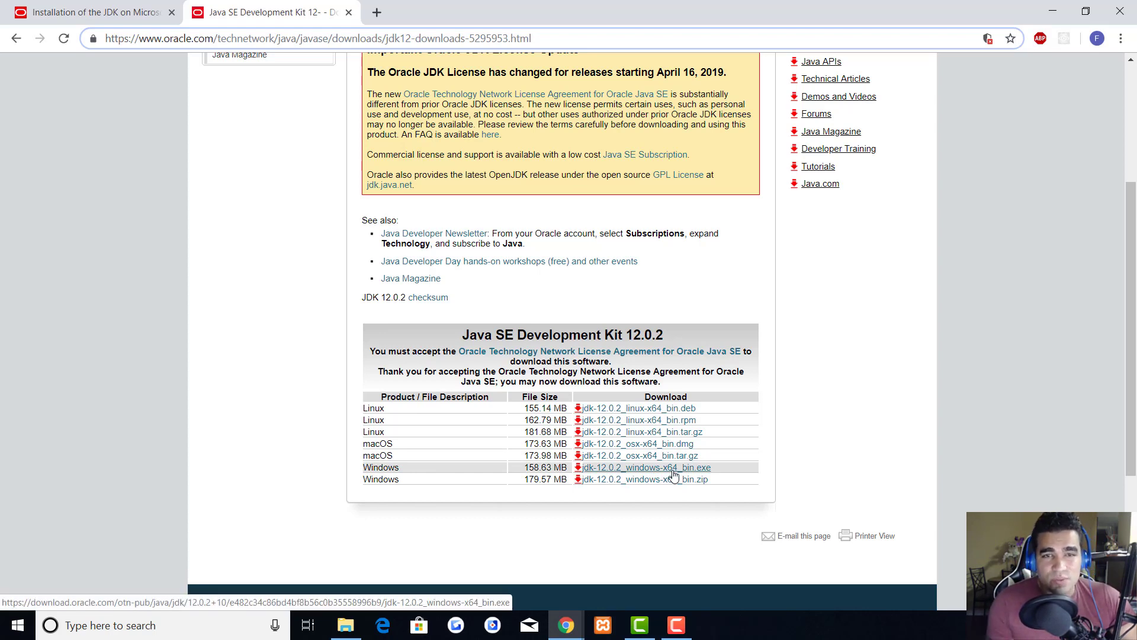
scroll(675, 475, up, 3)
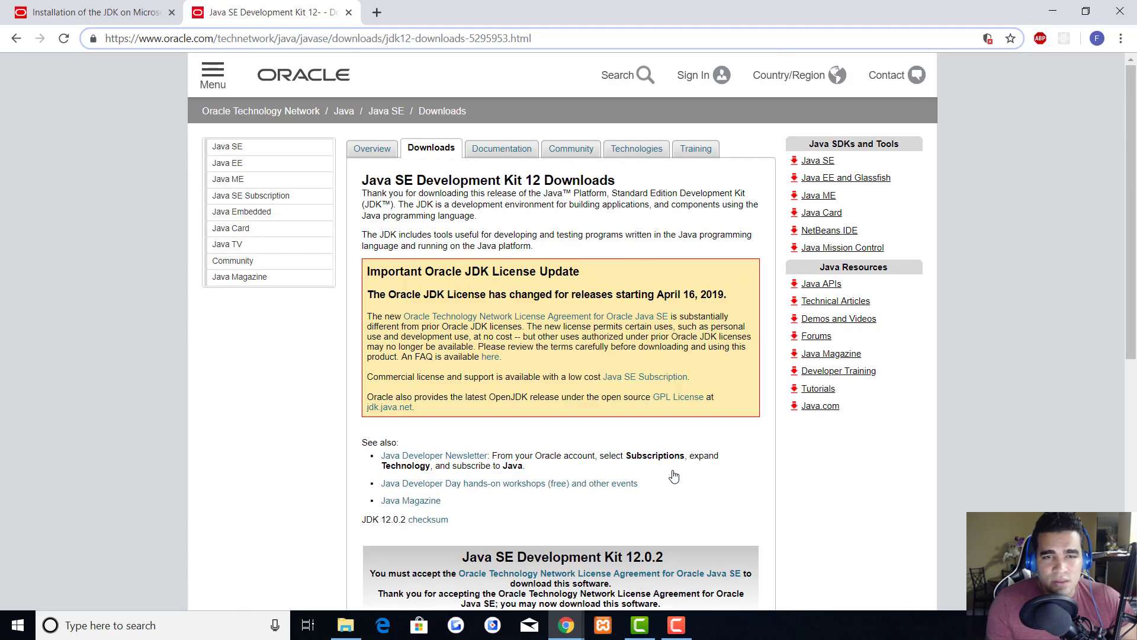
scroll(649, 273, down, 4)
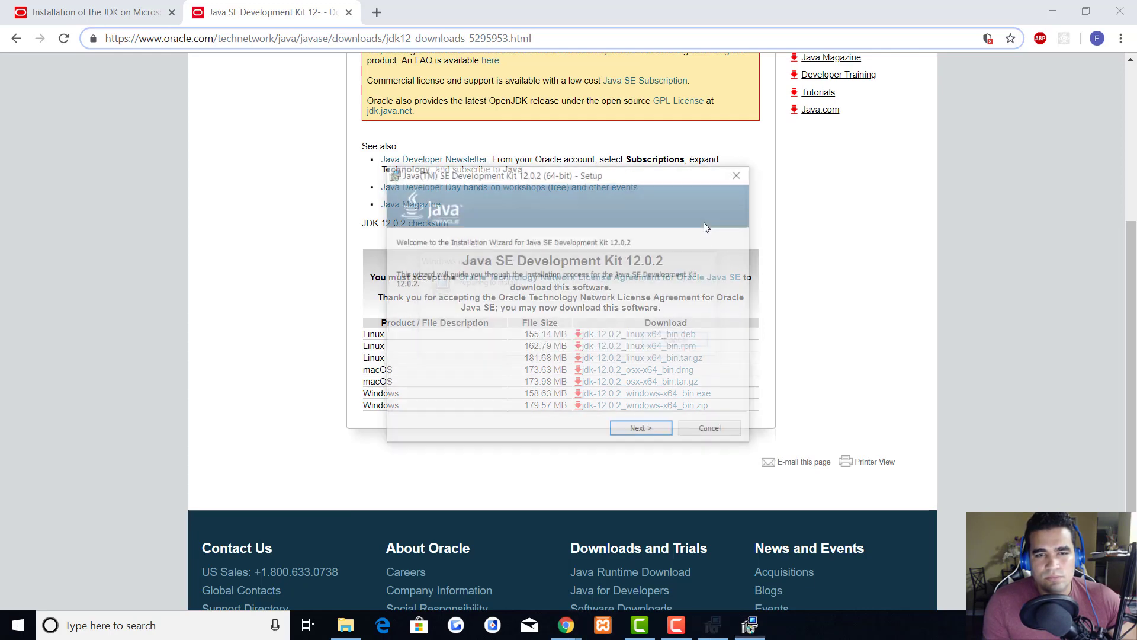
- Install Java SE Development Kit 12.0.2 (64-bit) into C:\Program Files\Java\jdk-12.0.2\ and close the setup wizard
drag(632, 178, 690, 123)
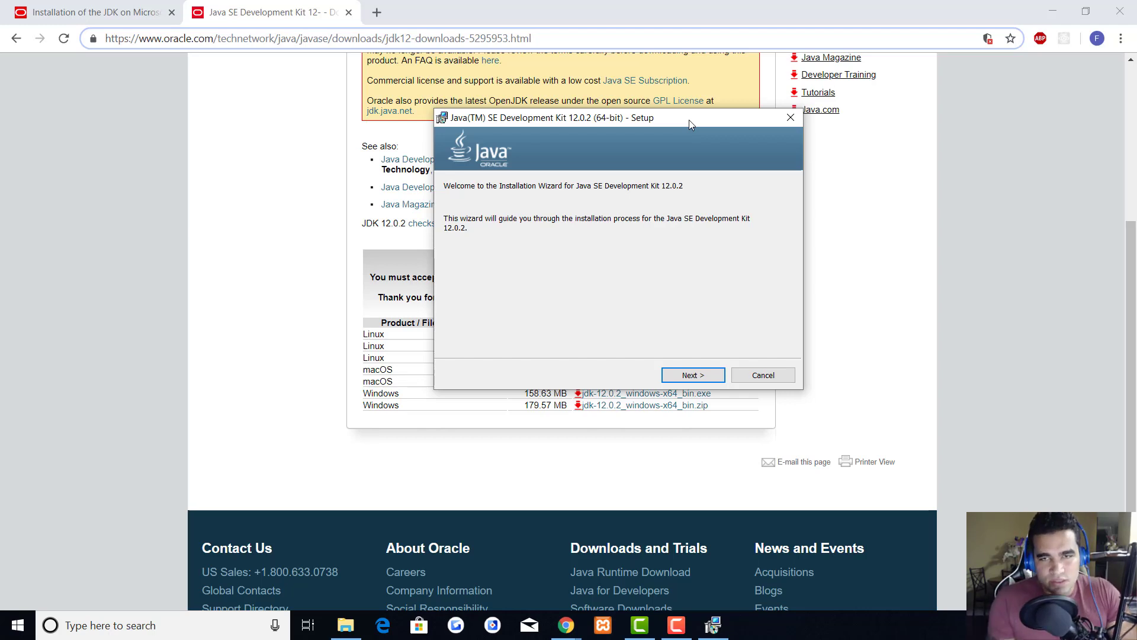
click(713, 376)
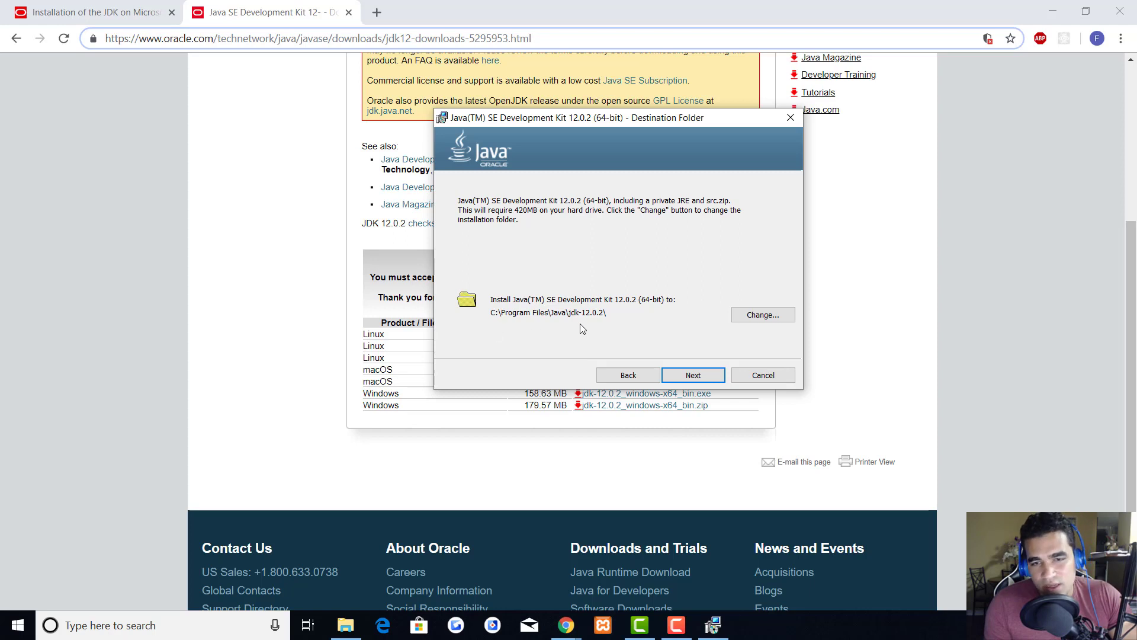
click(704, 376)
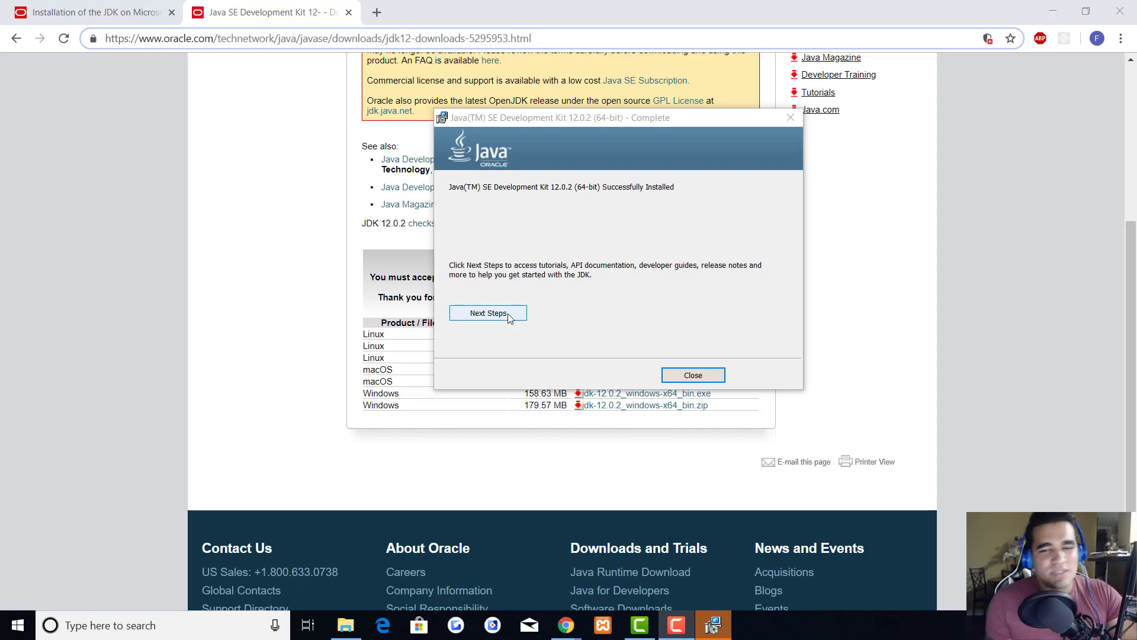
click(693, 378)
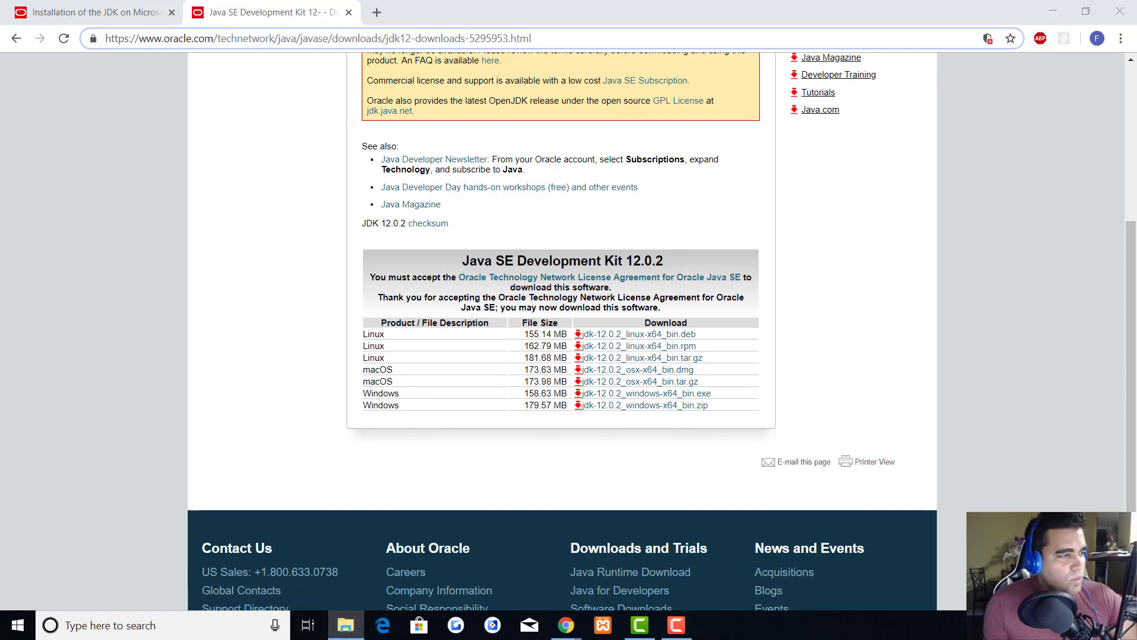
- Switch to File Explorer and delete the jdk1.8.0_191 folder from C:\Program Files\Java
click(346, 625)
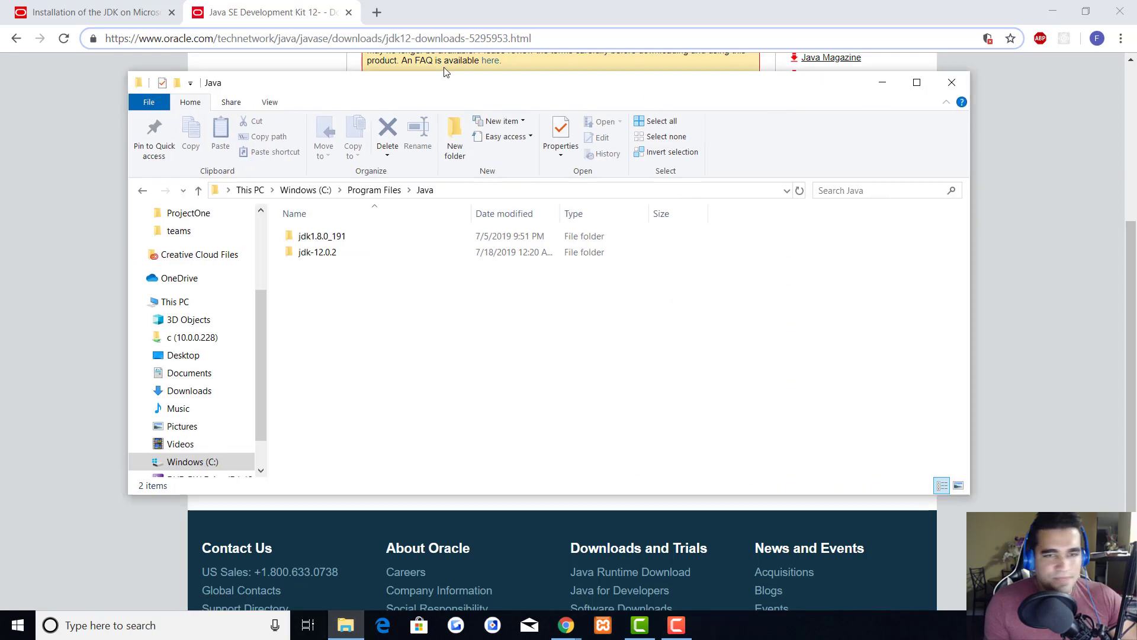
click(352, 229)
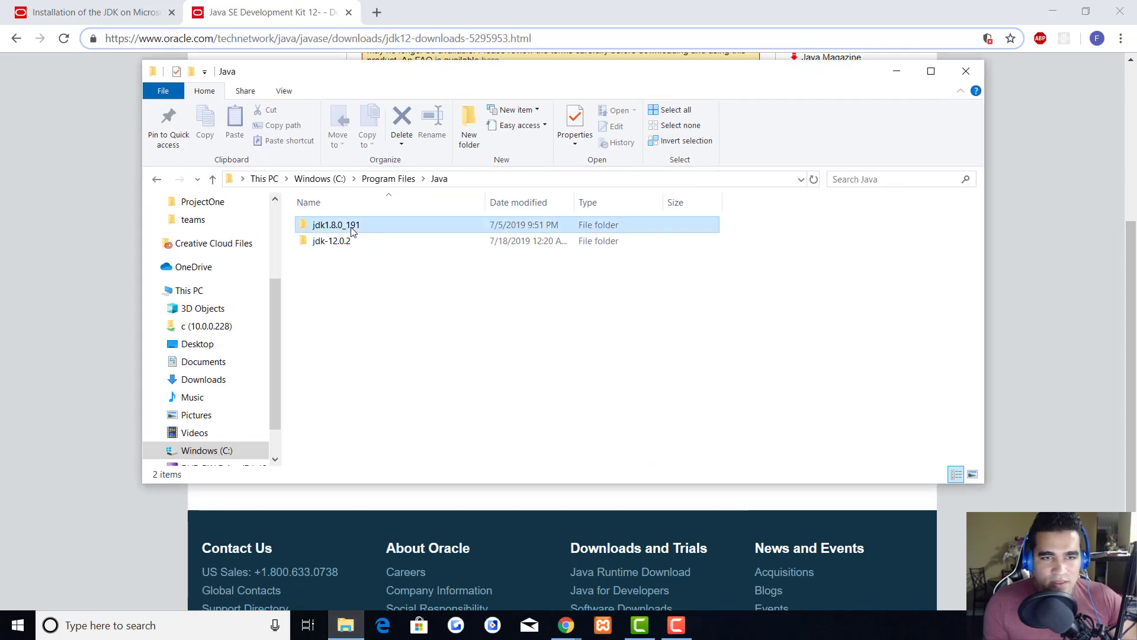
right_click(367, 226)
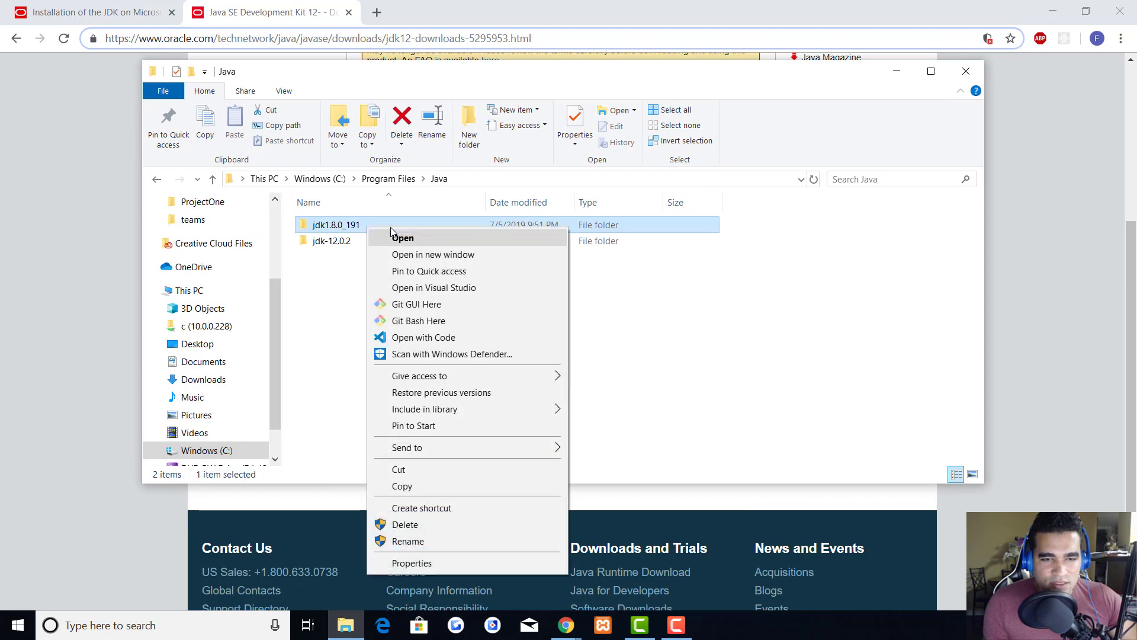
click(438, 527)
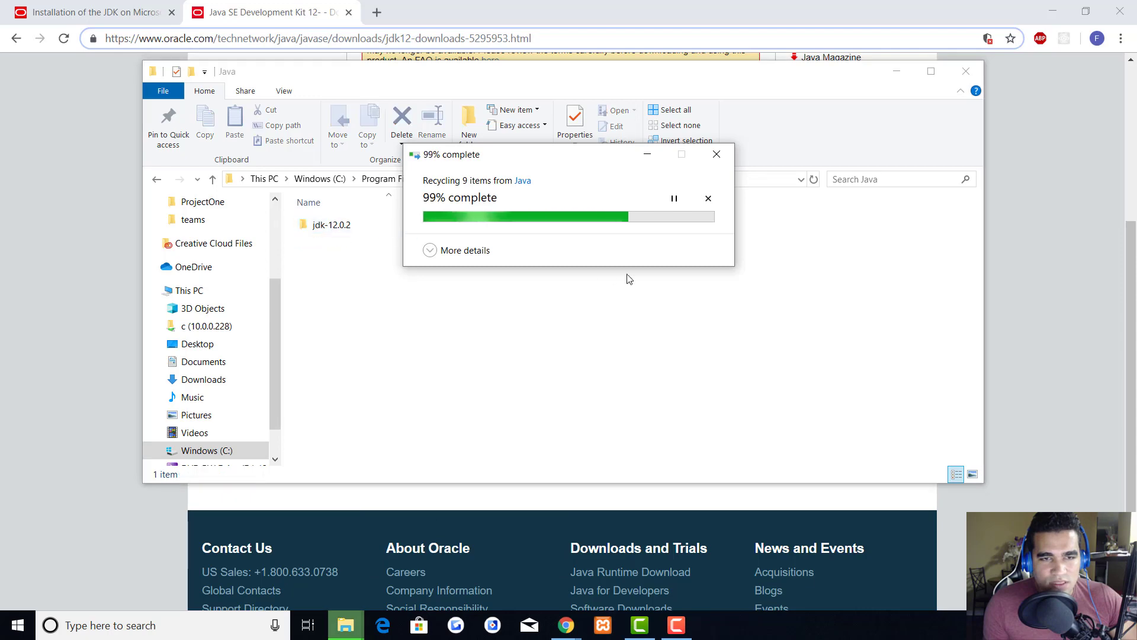
- Open the jdk-12.0.2 folder and copy its full path, C:\Program Files\Java\jdk-12.0.2
double_click(331, 225)
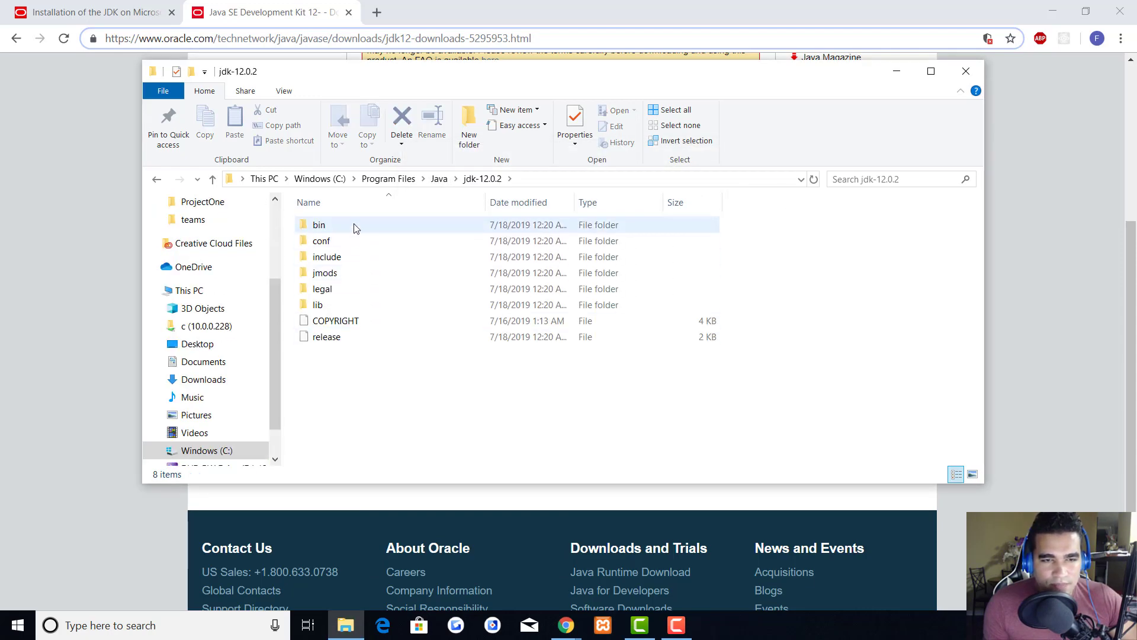
drag(527, 71, 633, 65)
click(633, 171)
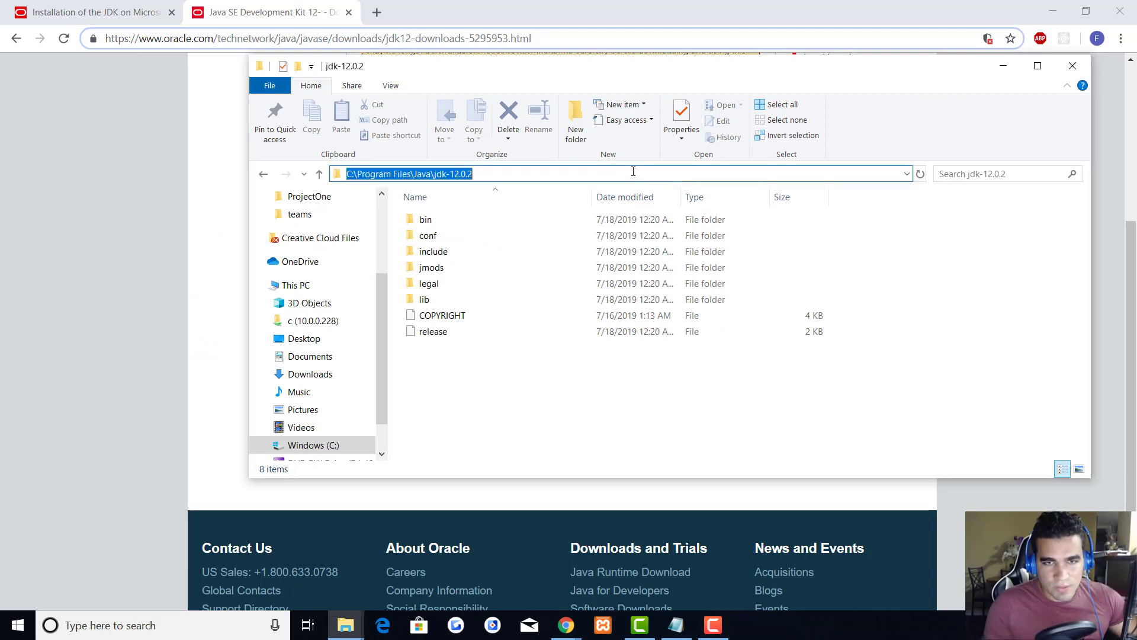
right_click(408, 174)
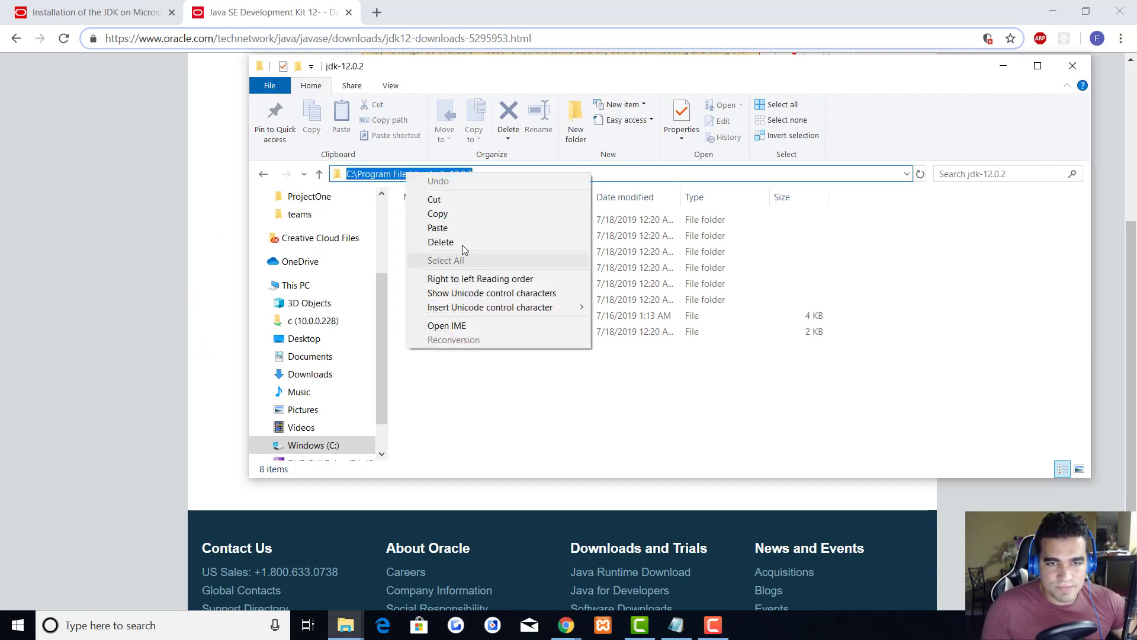
click(443, 215)
- Search Windows for "environ" and open the Environment Variables dialog from System Properties
click(166, 631)
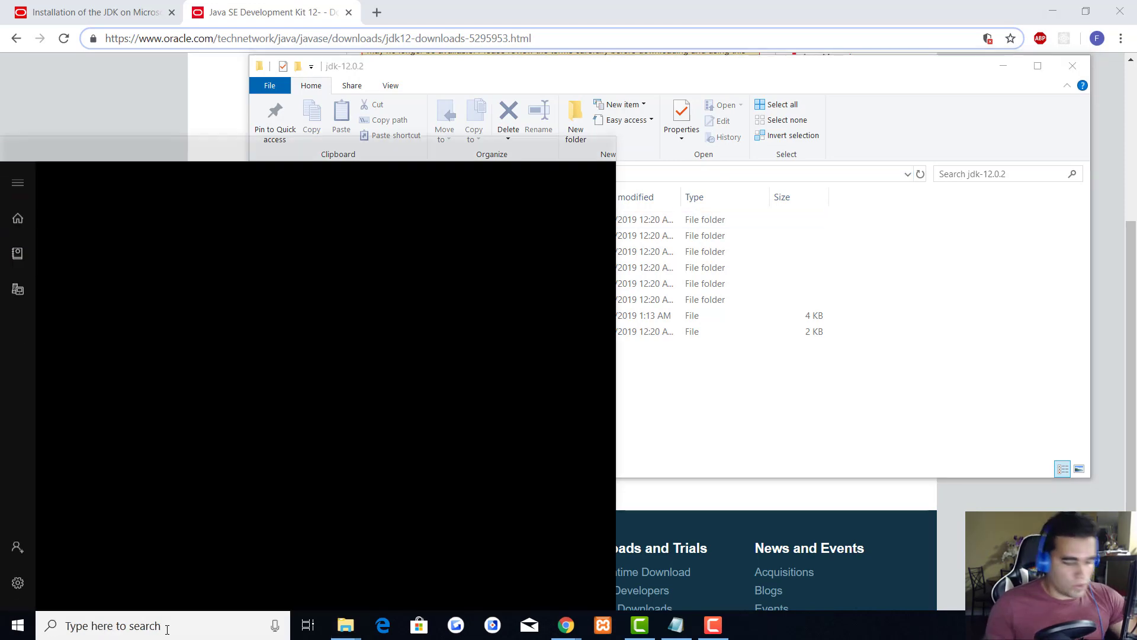
text(environ)
key(Return)
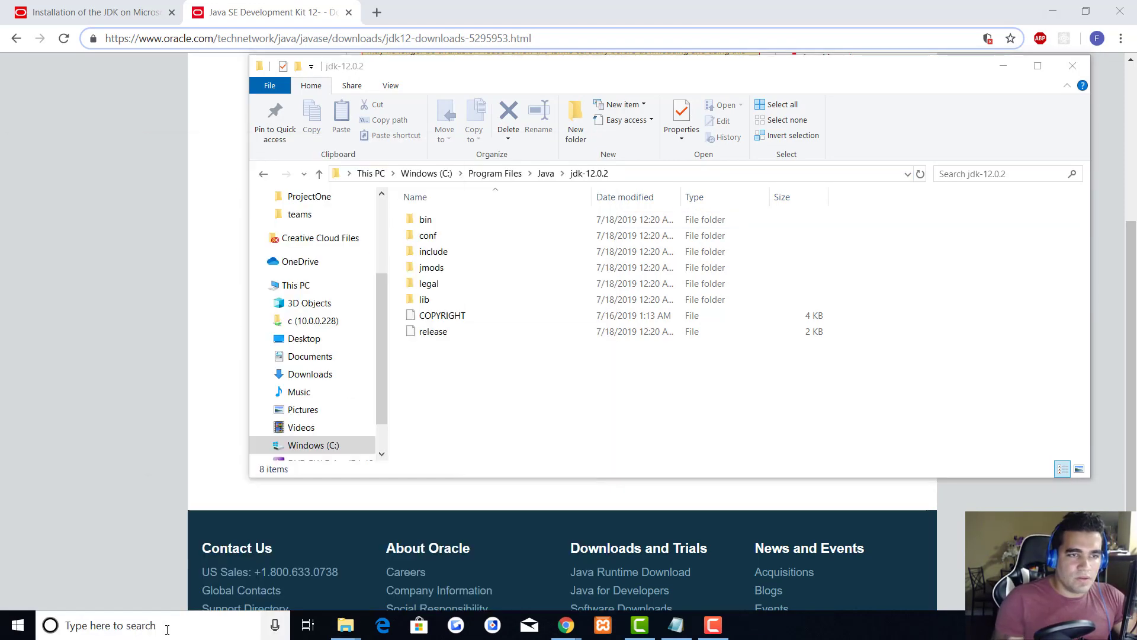
click(391, 417)
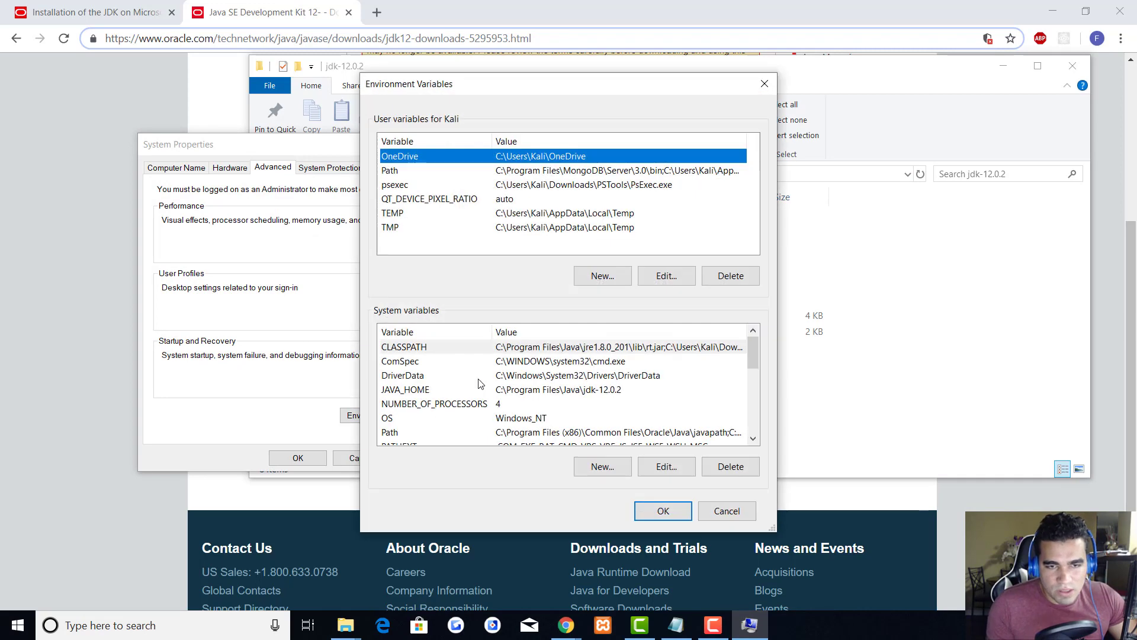
- Examine the name and value of the JAVA_HOME system variable without changing them
click(562, 392)
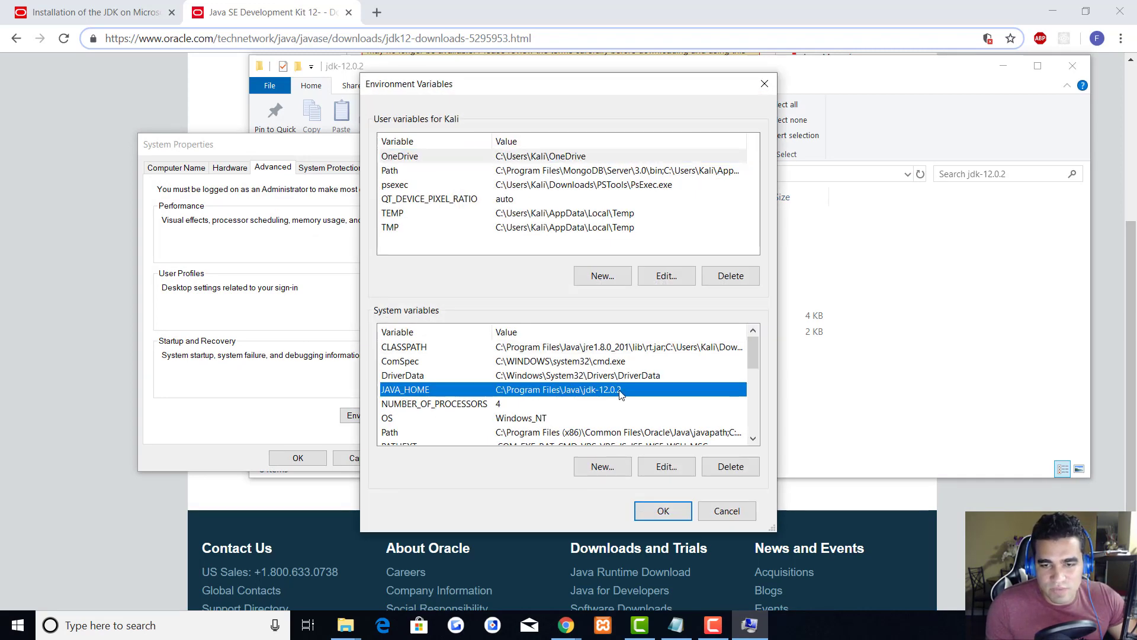
click(666, 466)
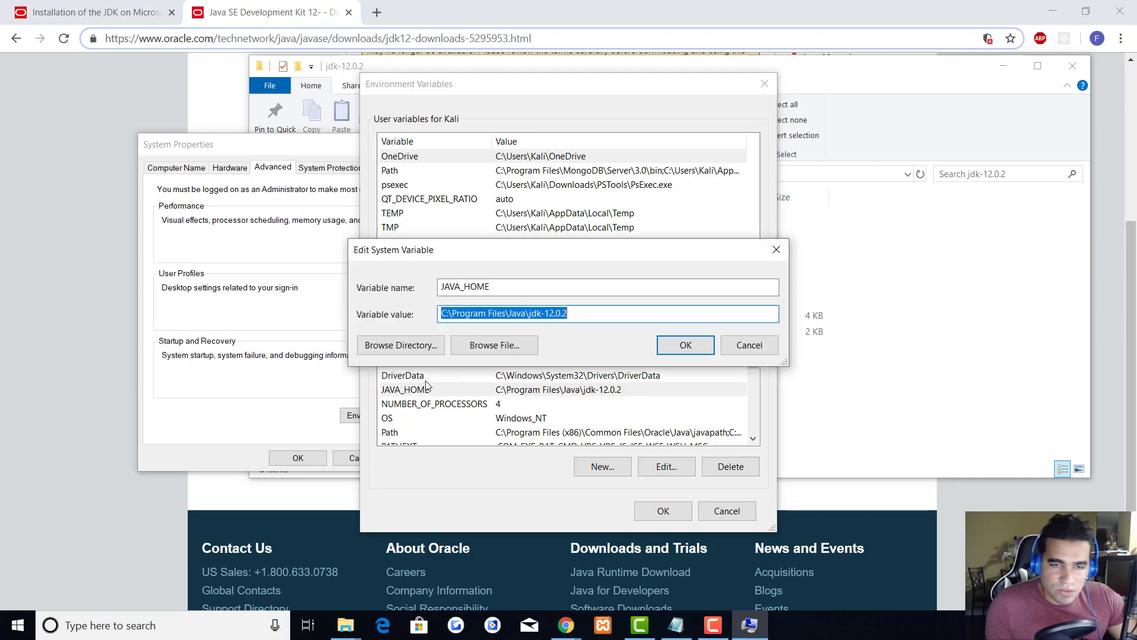
click(752, 346)
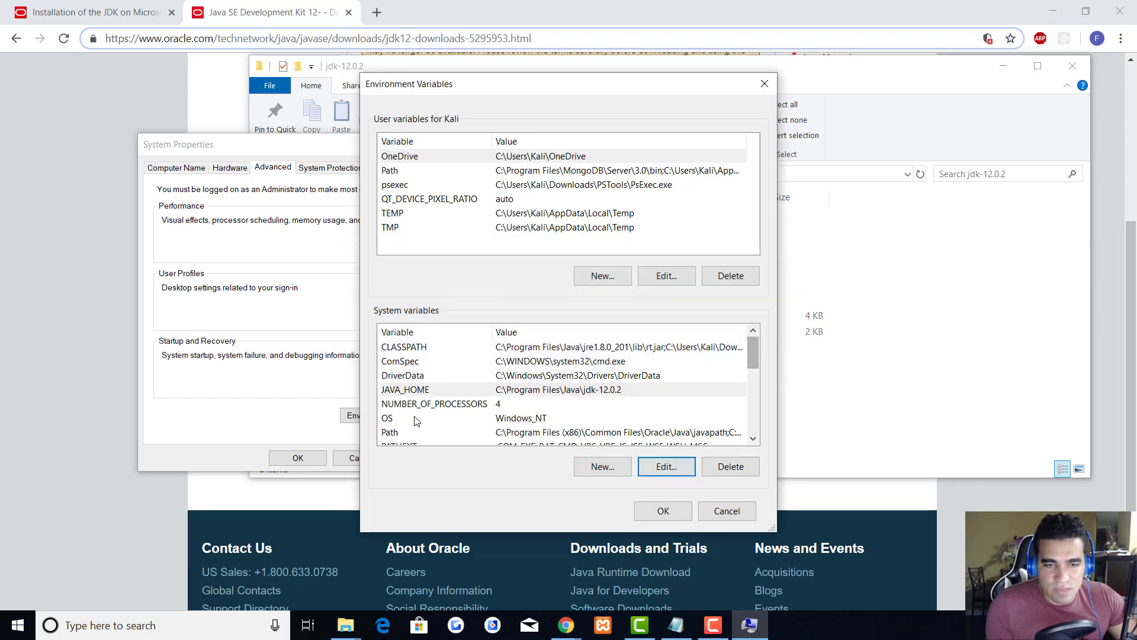
- Fill in a new system variable JAVA_HOME with the copied path C:\Program Files\Java\jdk-12.0.2, and cancel the entry
click(600, 467)
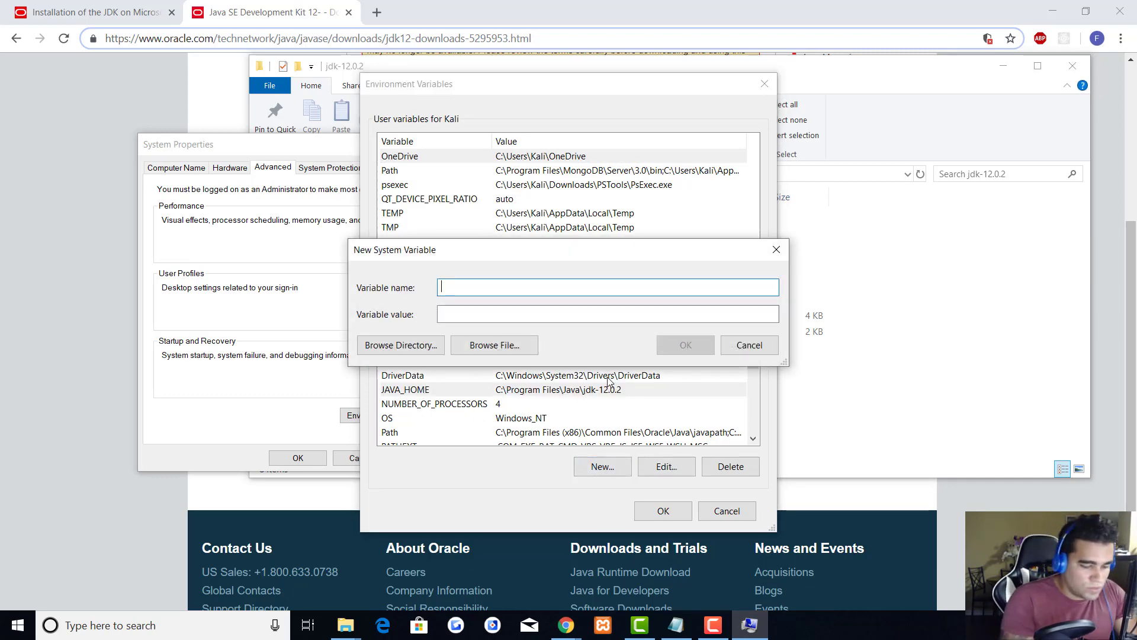
text(JAVA)
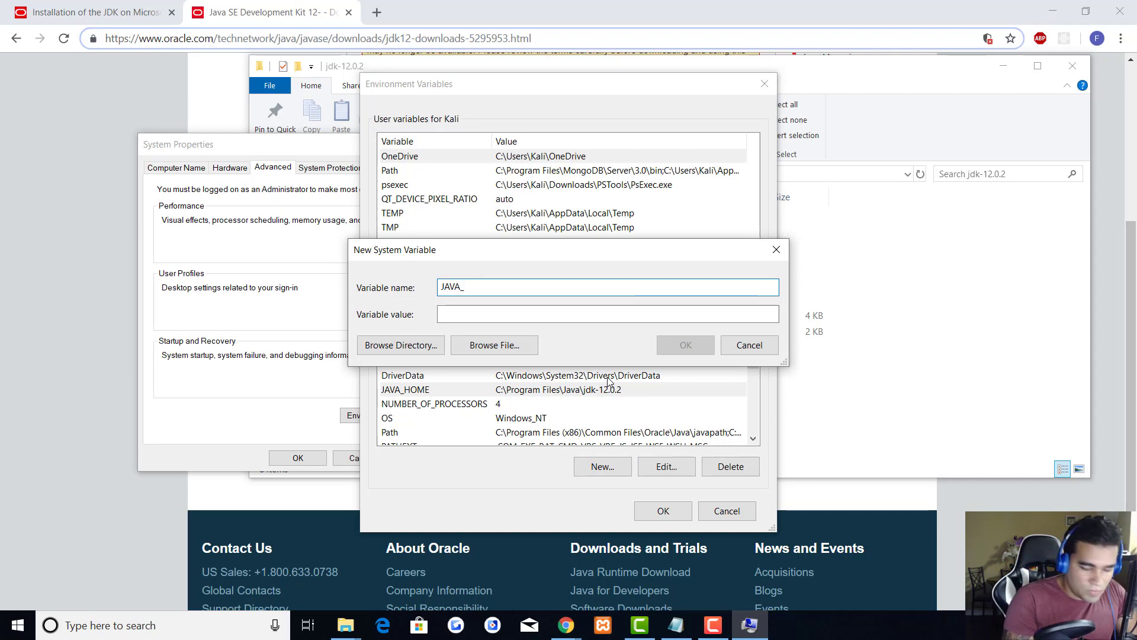
text(_HOME)
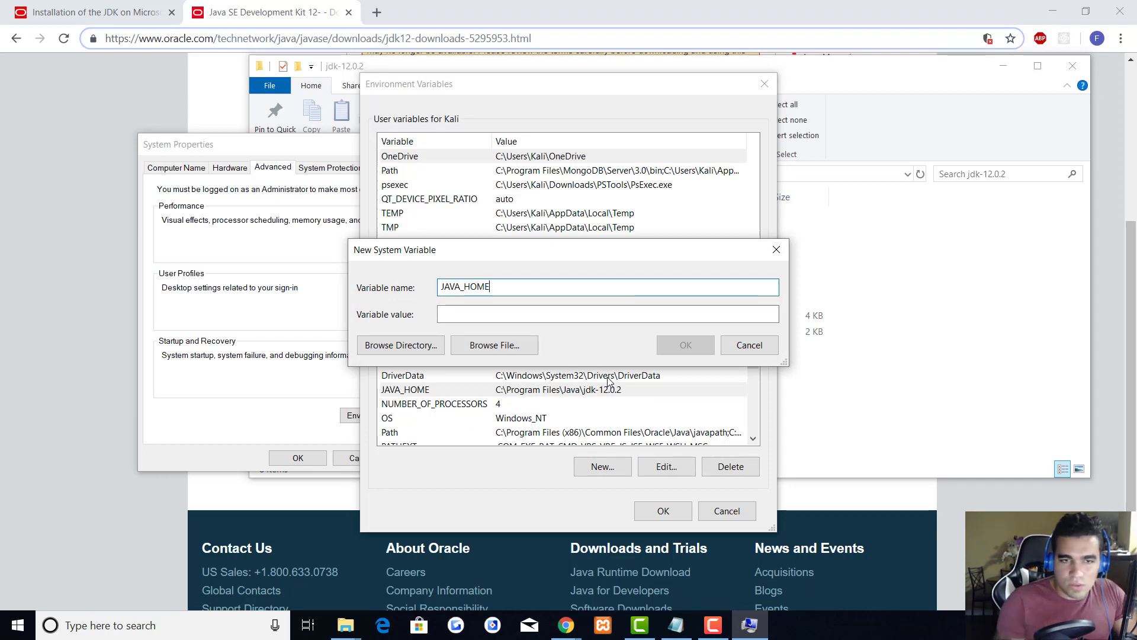
right_click(581, 315)
click(612, 369)
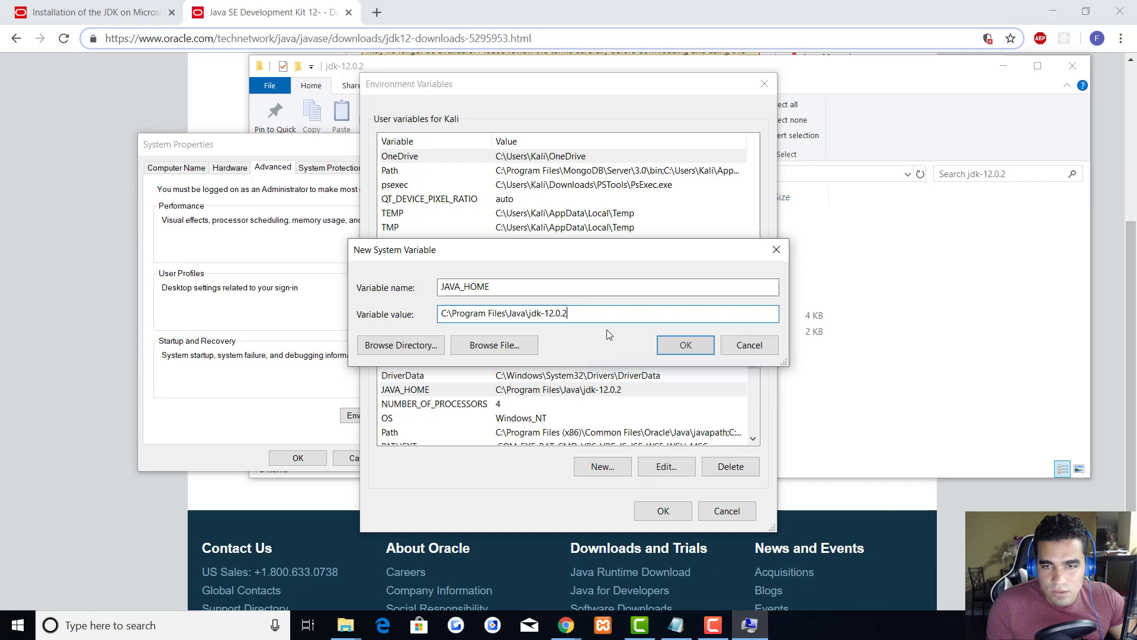
click(749, 344)
- Check the existing JAVA_HOME system variable's path once more and leave it unedited
click(592, 392)
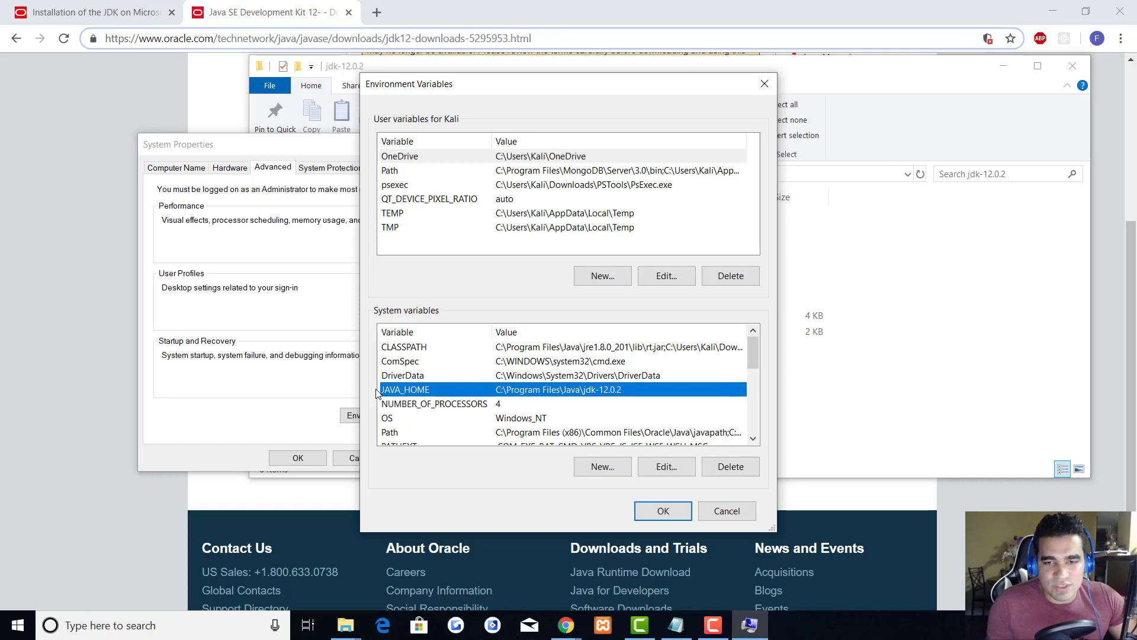
click(666, 466)
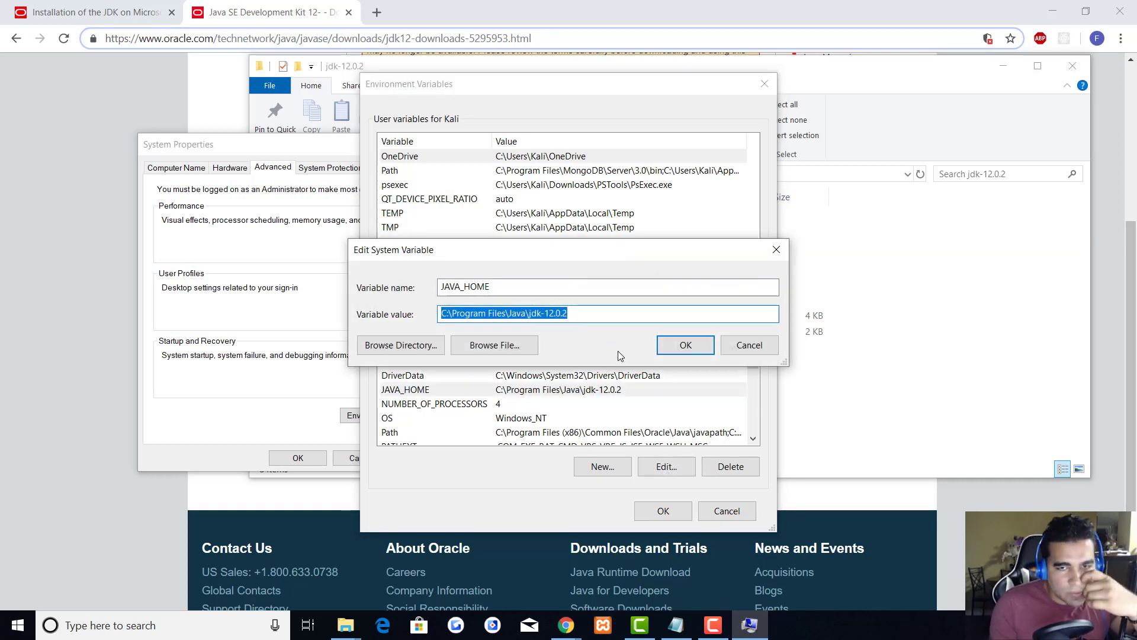
click(577, 313)
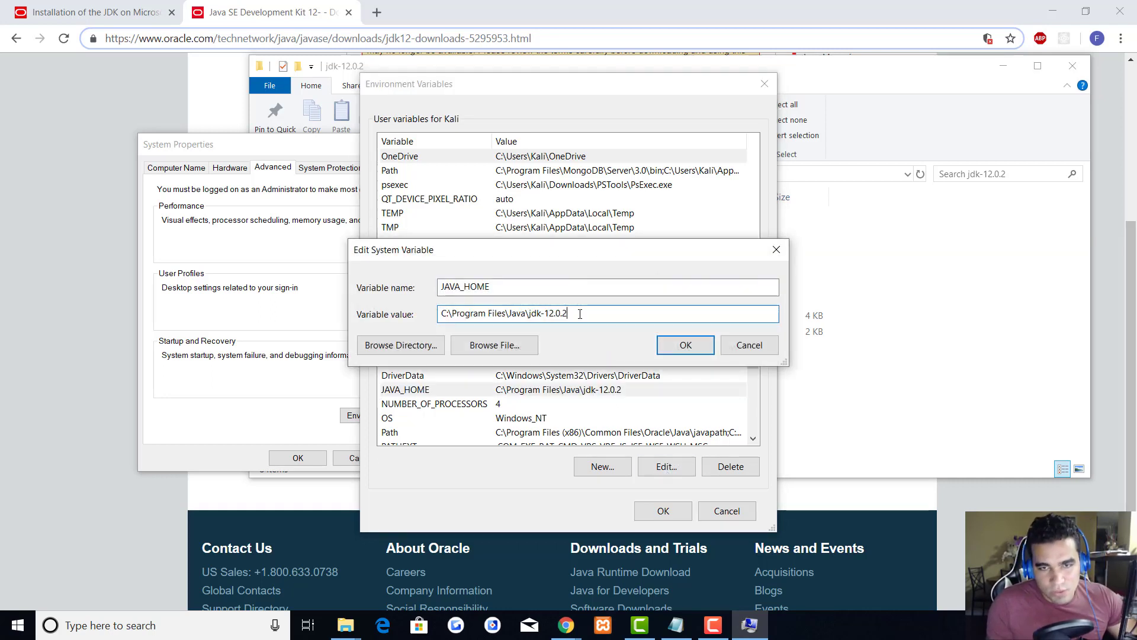
click(749, 345)
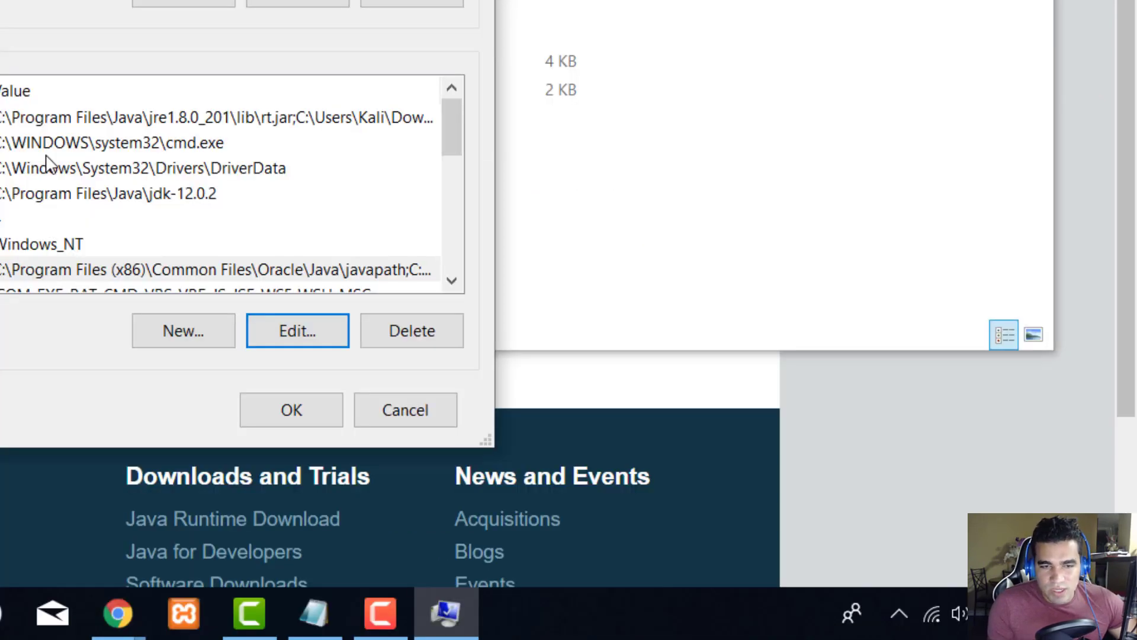
- Select the Path system variable in the Environment Variables dialog
click(45, 201)
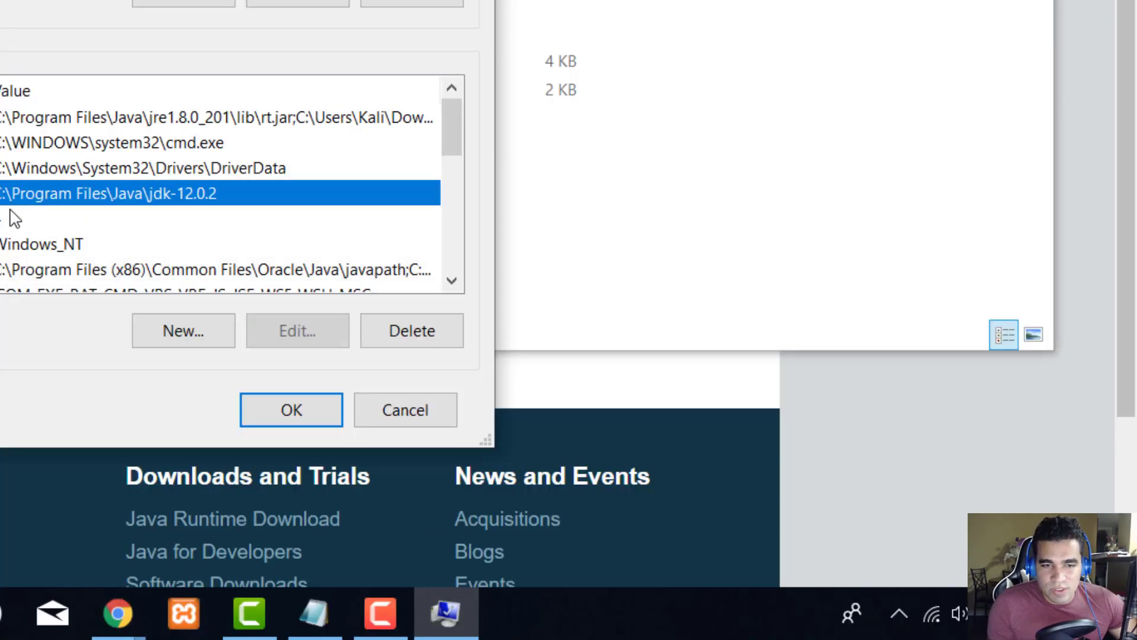
click(31, 271)
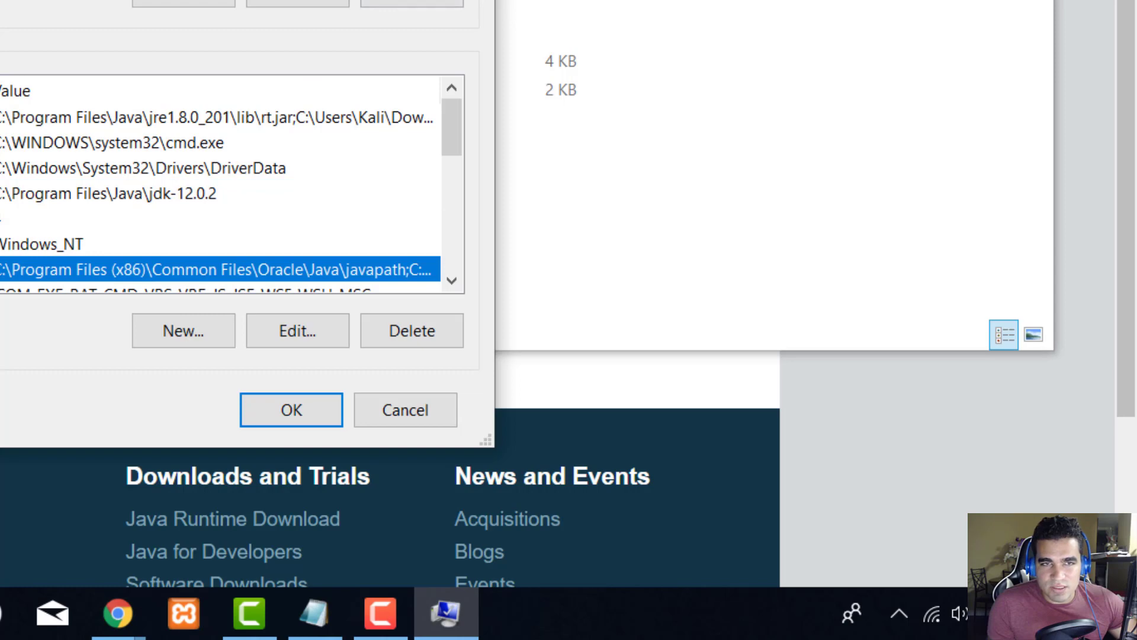
double_click(12, 270)
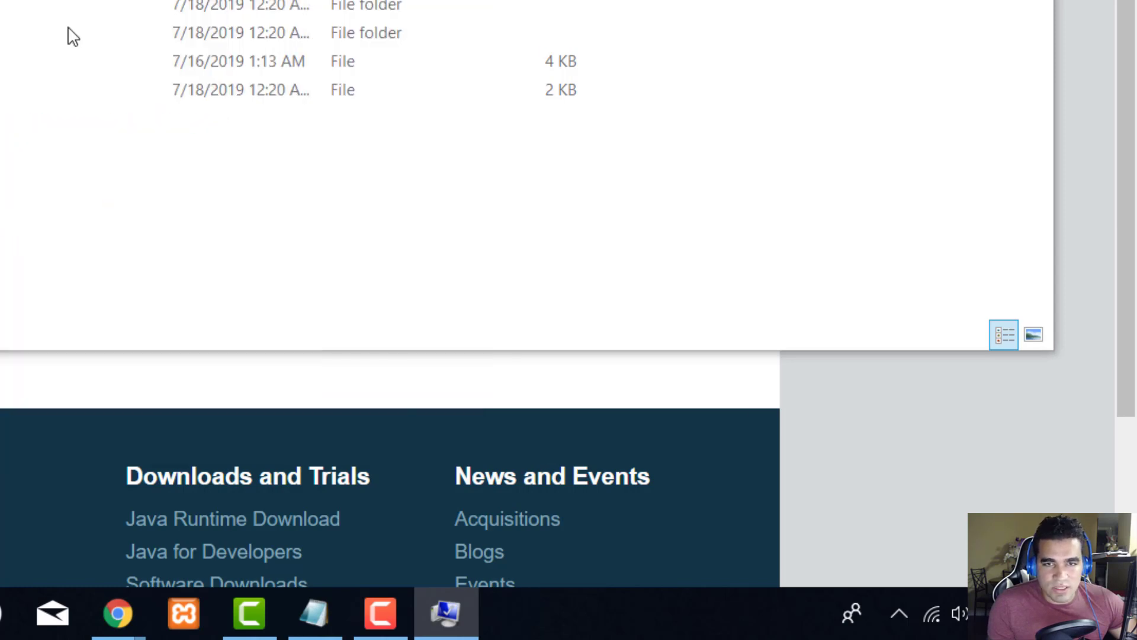
- Move the dialog aside, open the bin folder inside jdk-12.0.2 in File Explorer, and copy its full path
drag(68, 27, 82, 68)
click(2, 121)
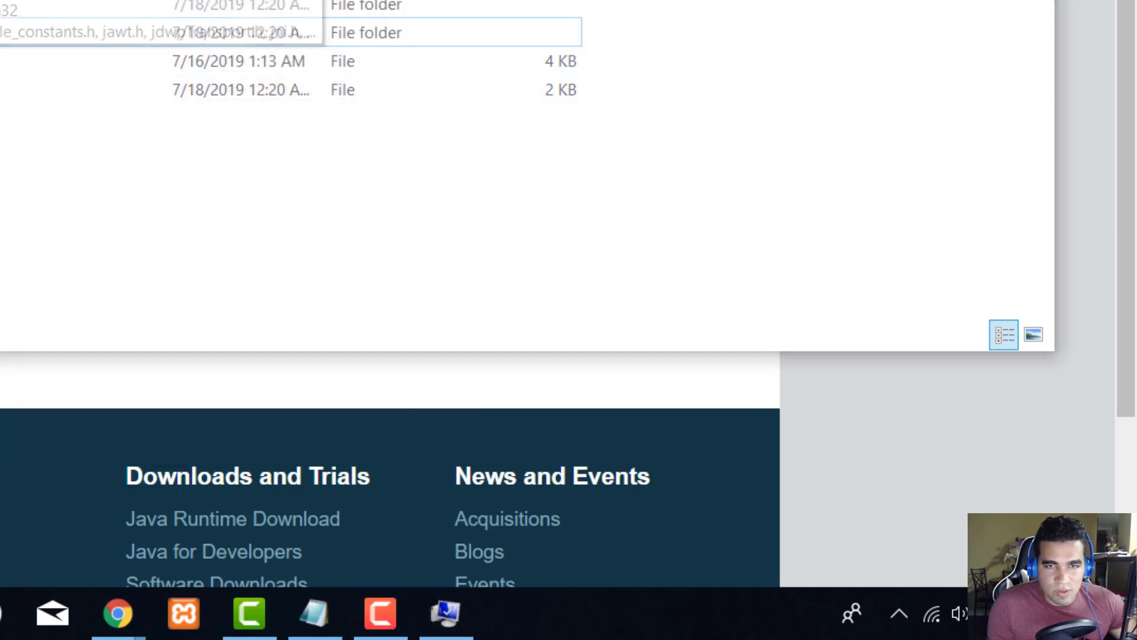
double_click(6, 1)
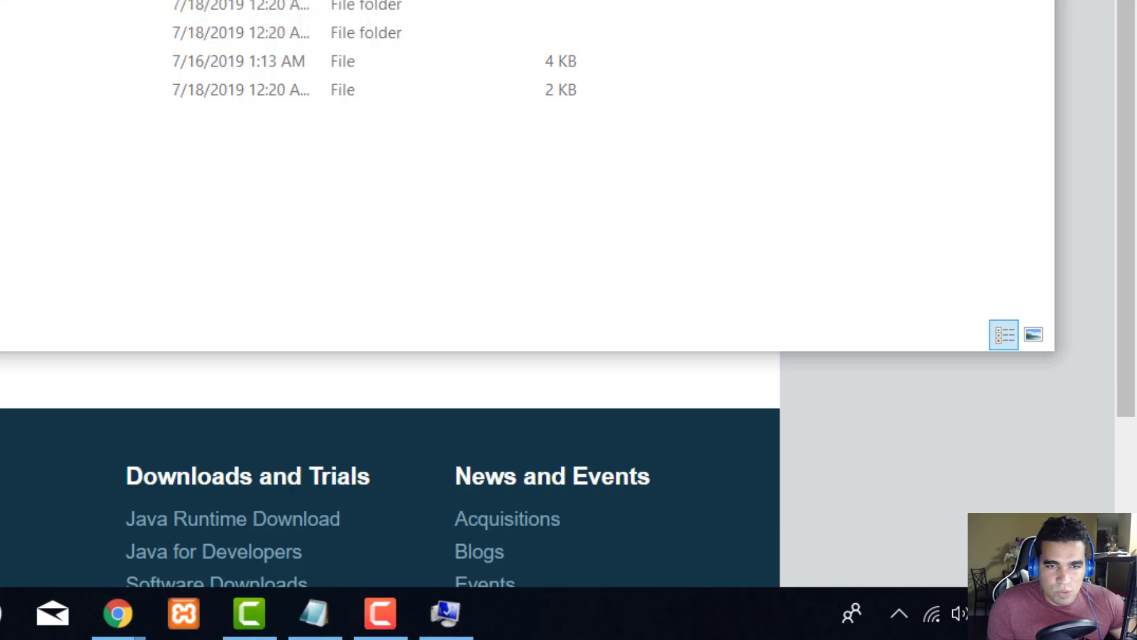
right_click(342, 1)
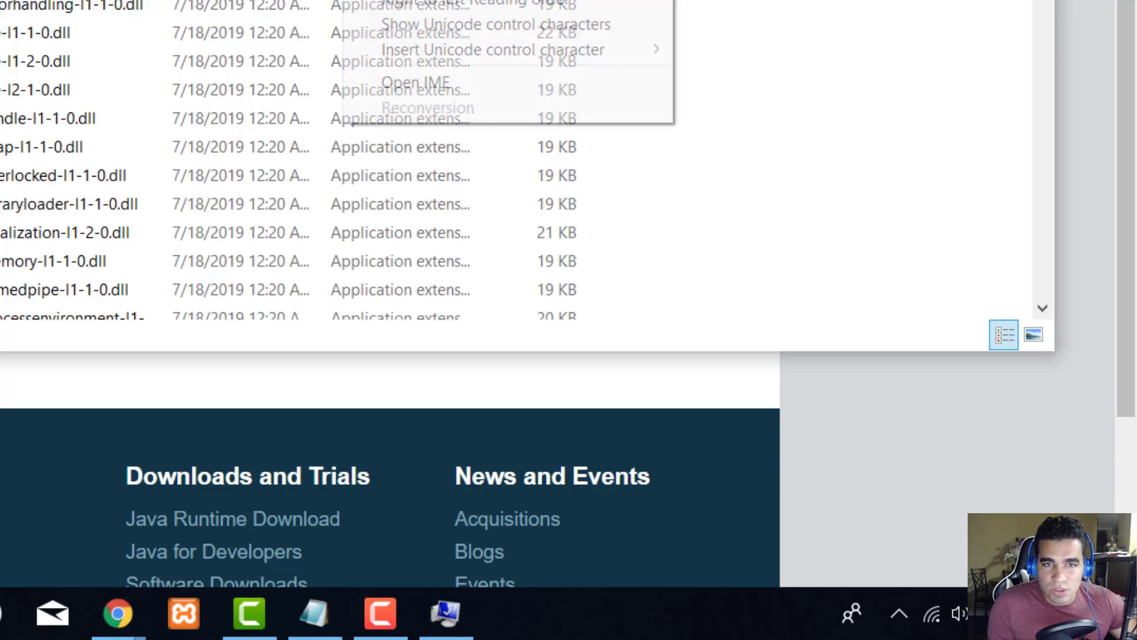
click(379, 1)
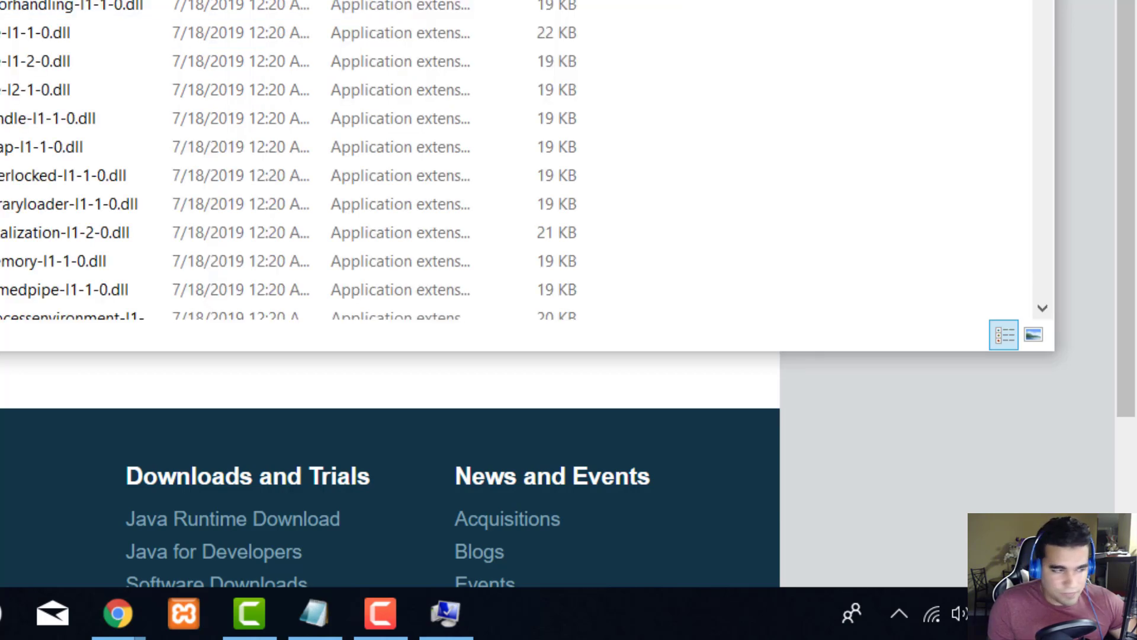
- Return to the Environment Variables dialog and open the Path system variable for editing
key(alt+Tab)
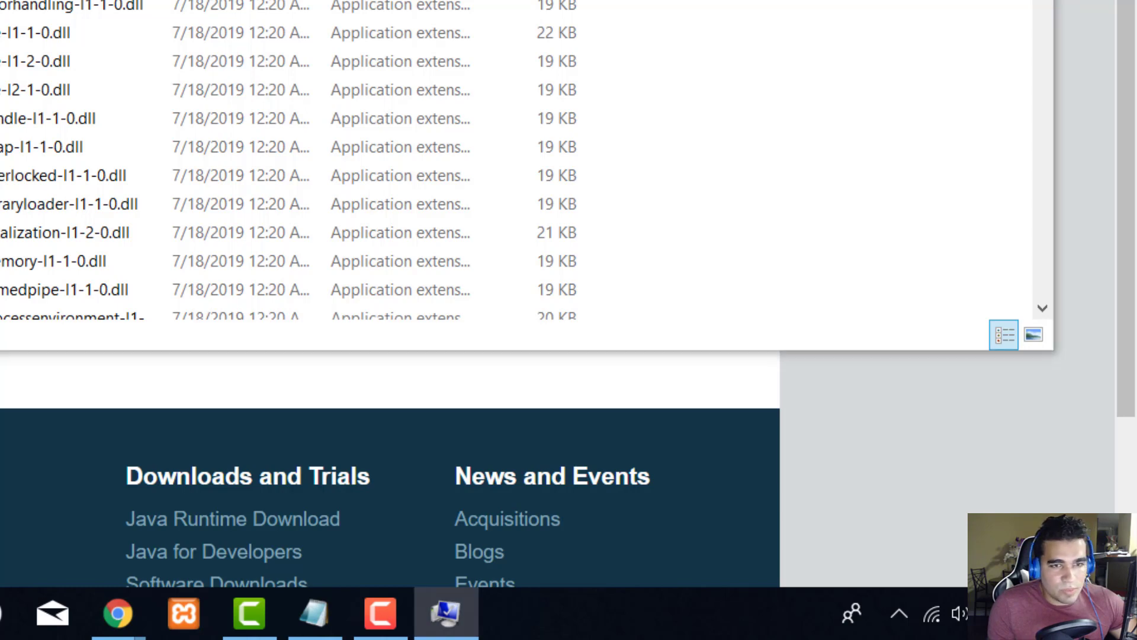
drag(0, 1, 227, 1)
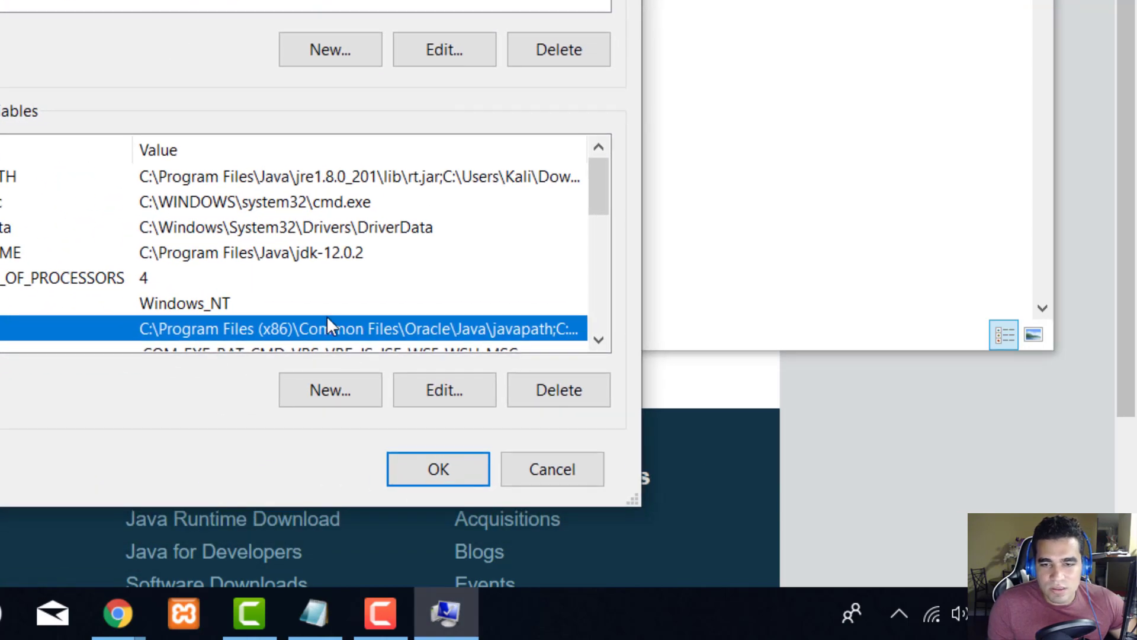
scroll(354, 300, down, 1)
scroll(317, 291, up, 1)
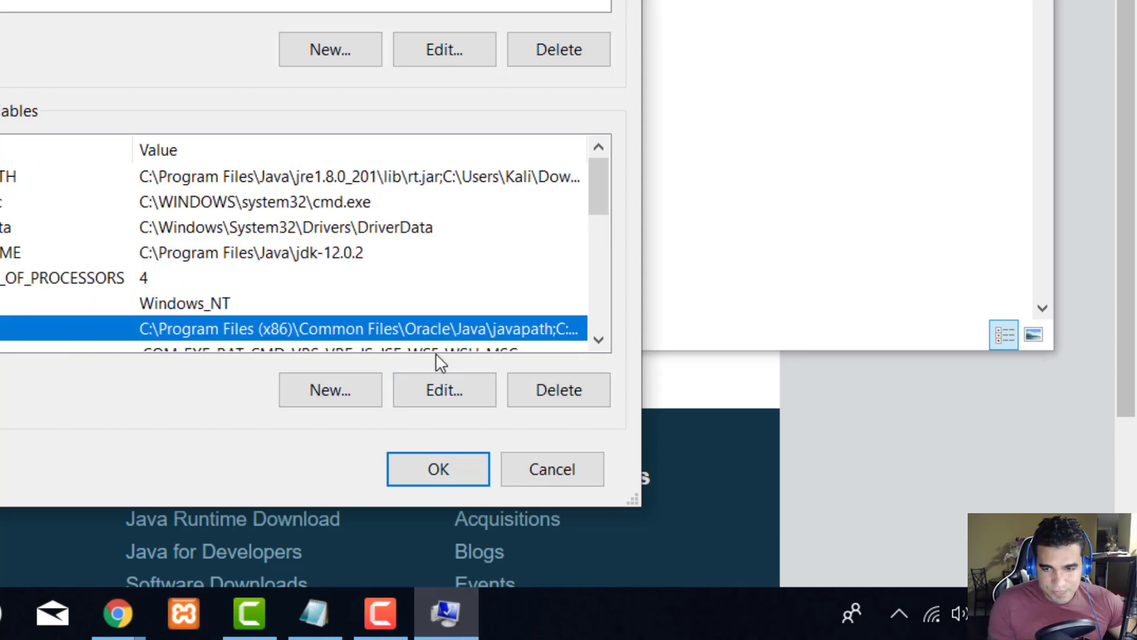
click(443, 388)
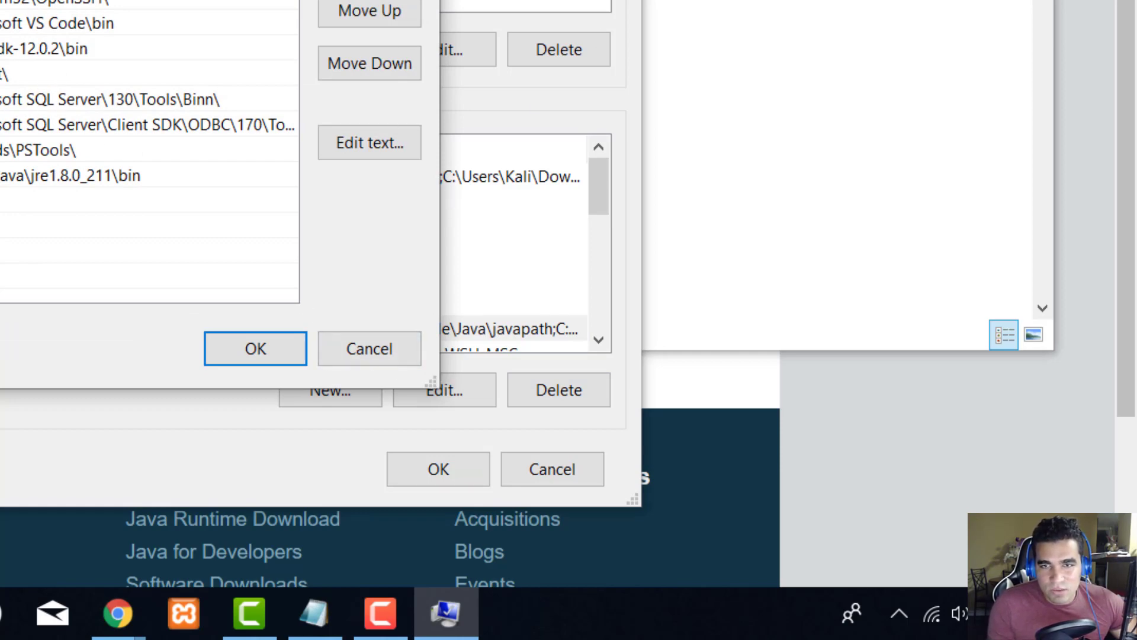
- Enter the copied path C:\Program Files\Java\jdk-12.0.2\bin as a new Path entry, and cancel the entry
click(148, 200)
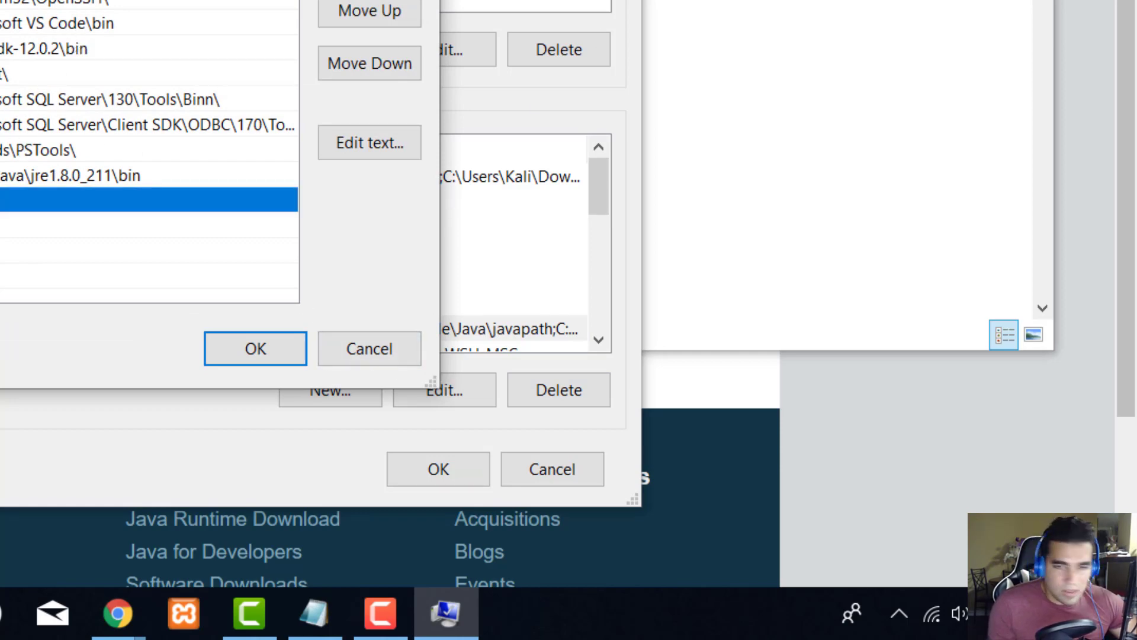
text(C:\Program Files\Java\jdk-12.0.2\bin)
key(ctrl+a)
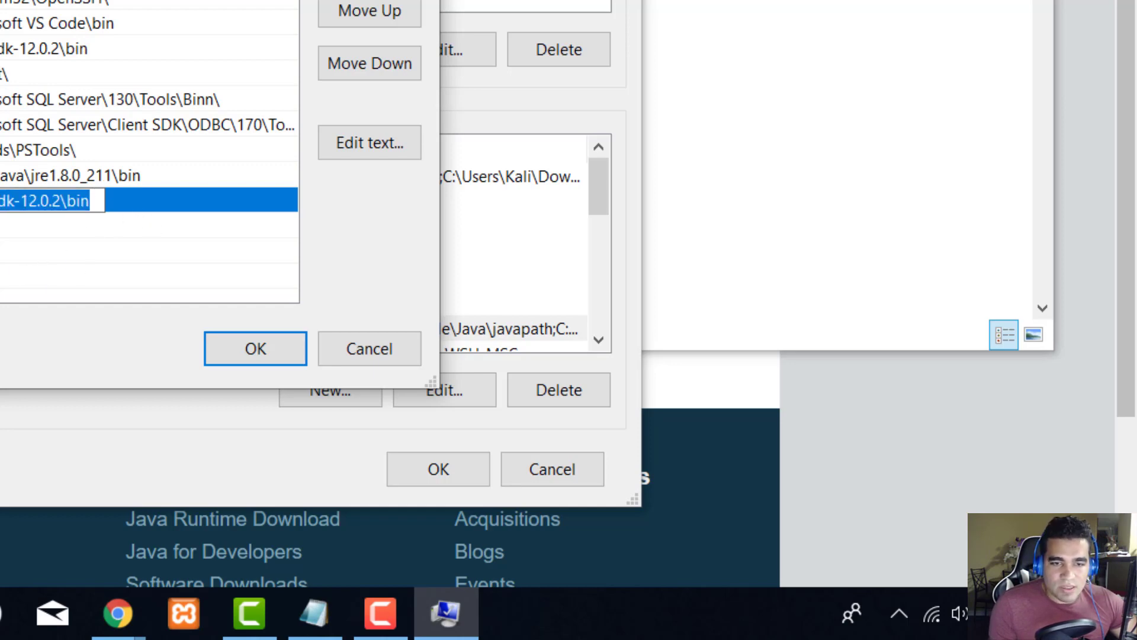
key(Escape)
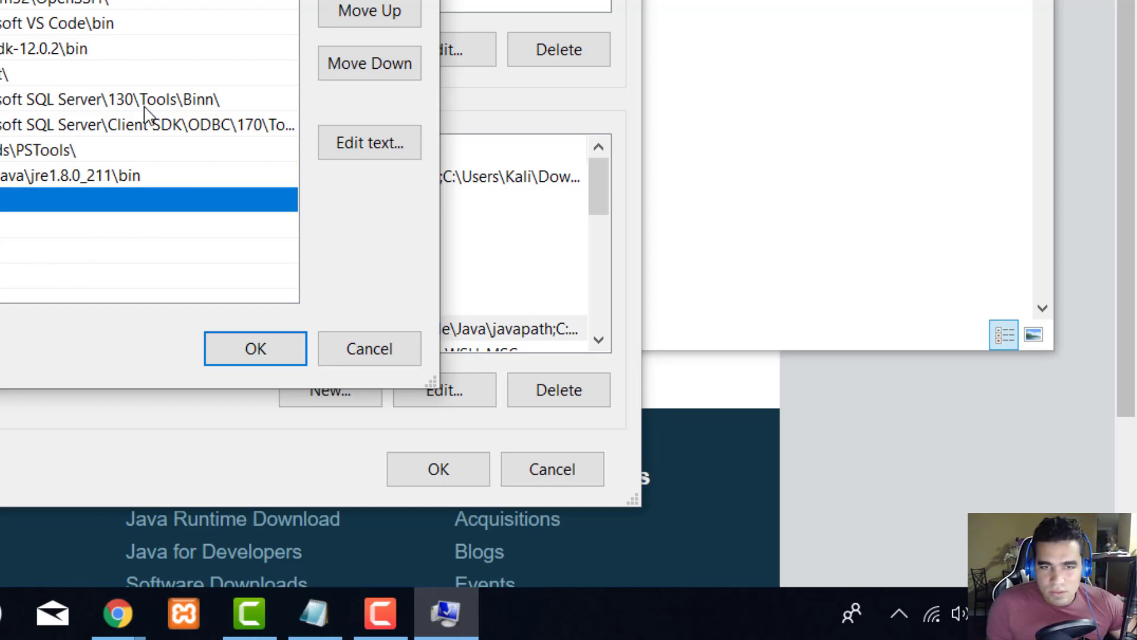
- Check the existing jdk-12.0.2\bin entry in the Path list and leave it unedited
click(118, 45)
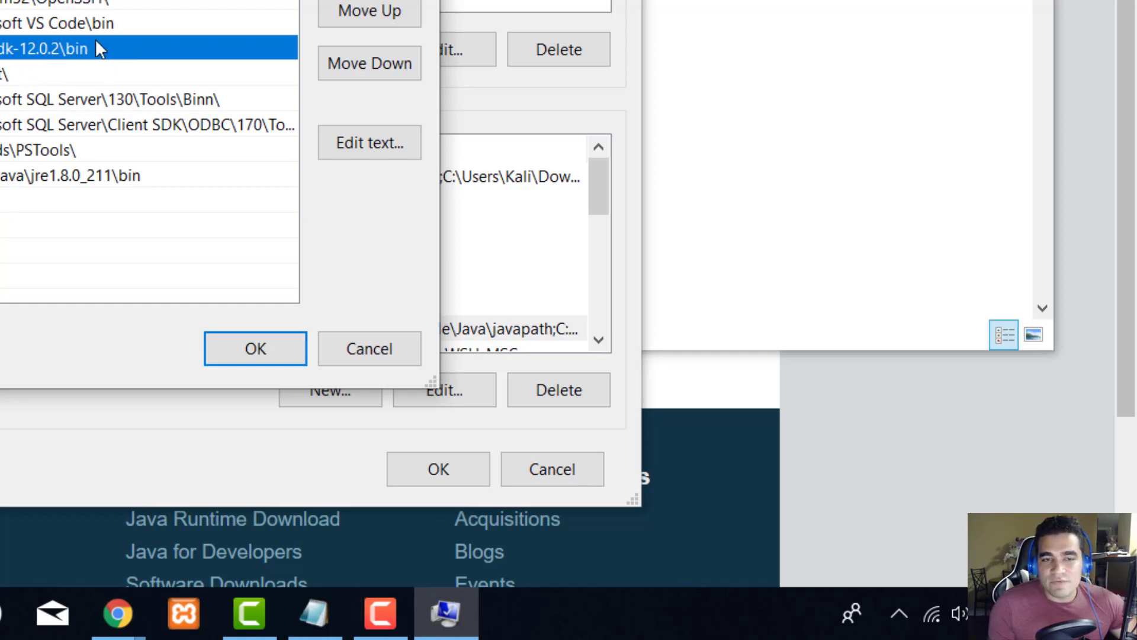
click(370, 0)
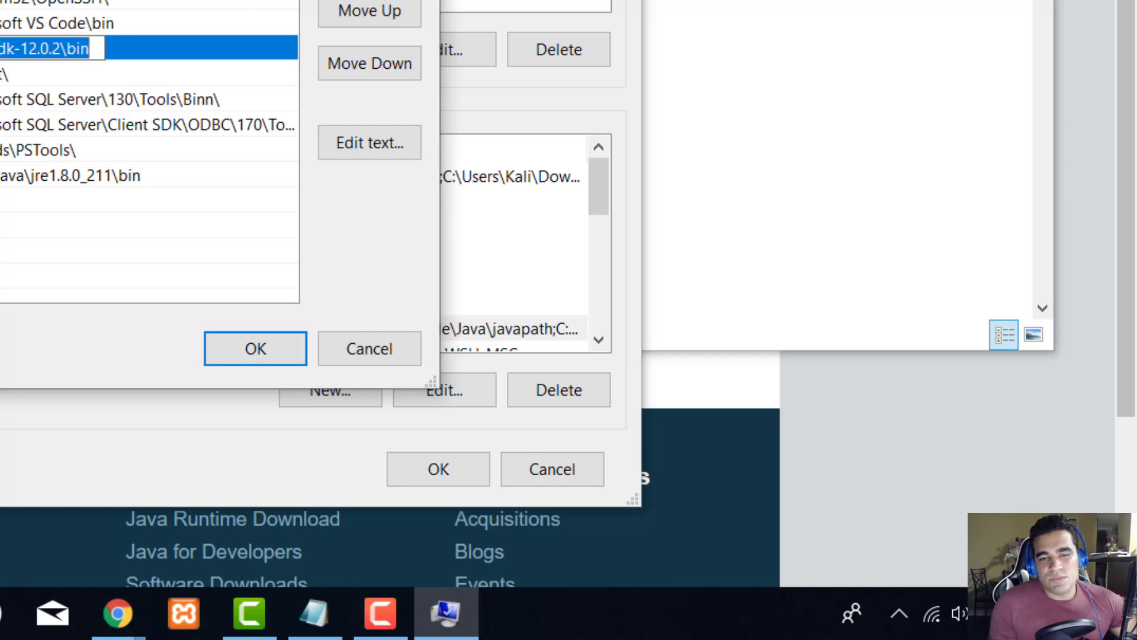
key(End)
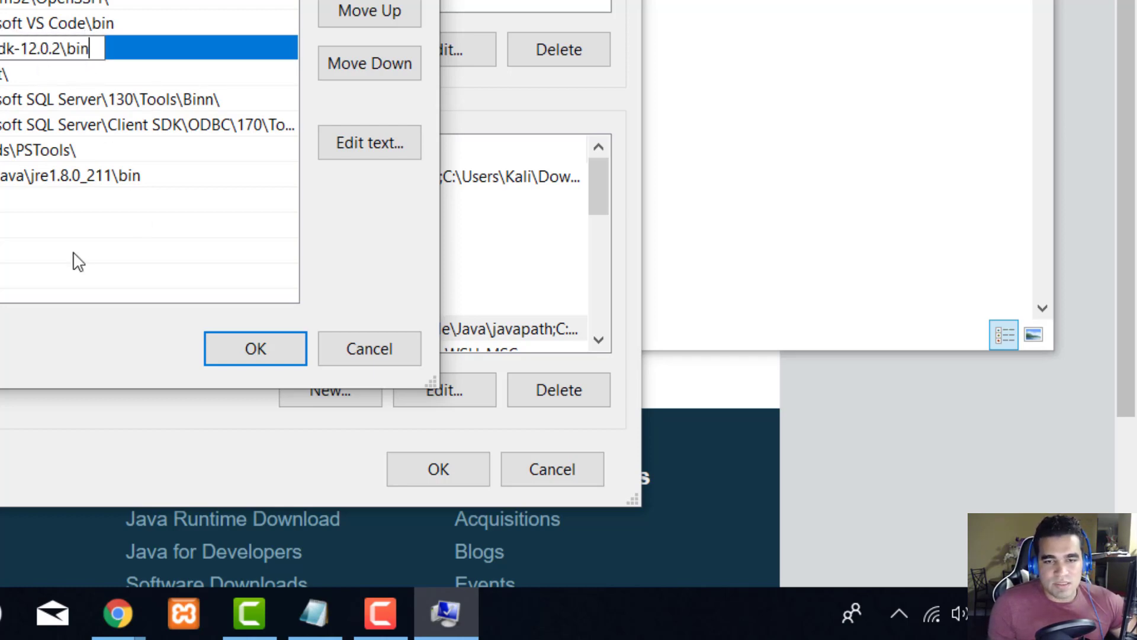
click(36, 236)
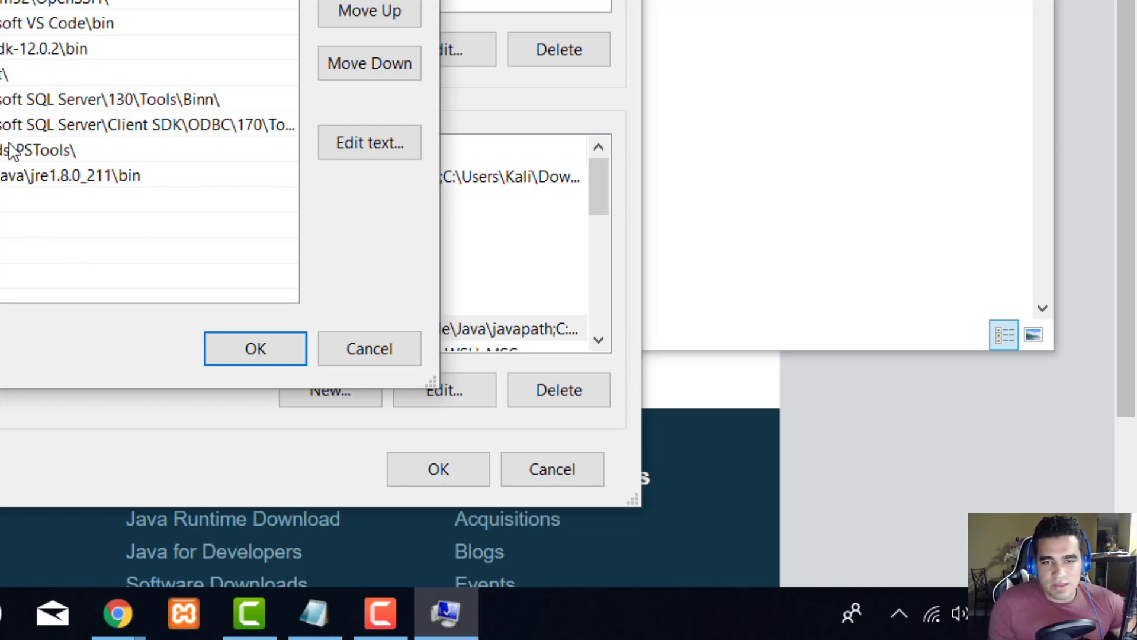